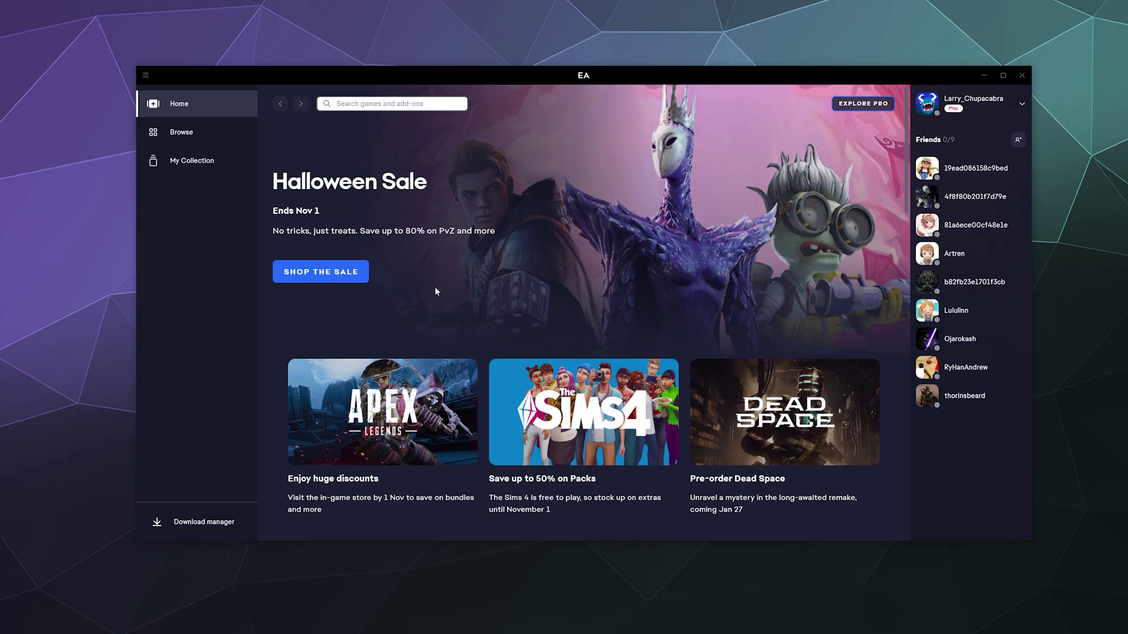
Look through the home page's featured promotions and its Top Games, Top EA Play, Classics and Action rows.
scroll(435, 287, down, 4)
scroll(495, 362, down, 1)
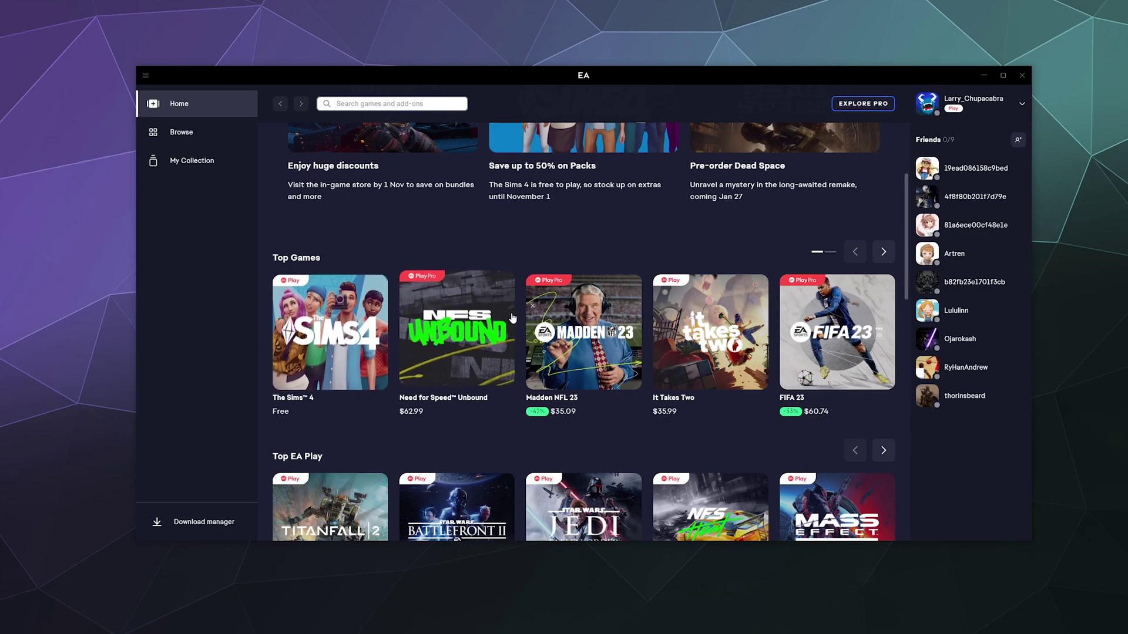
scroll(619, 296, down, 3)
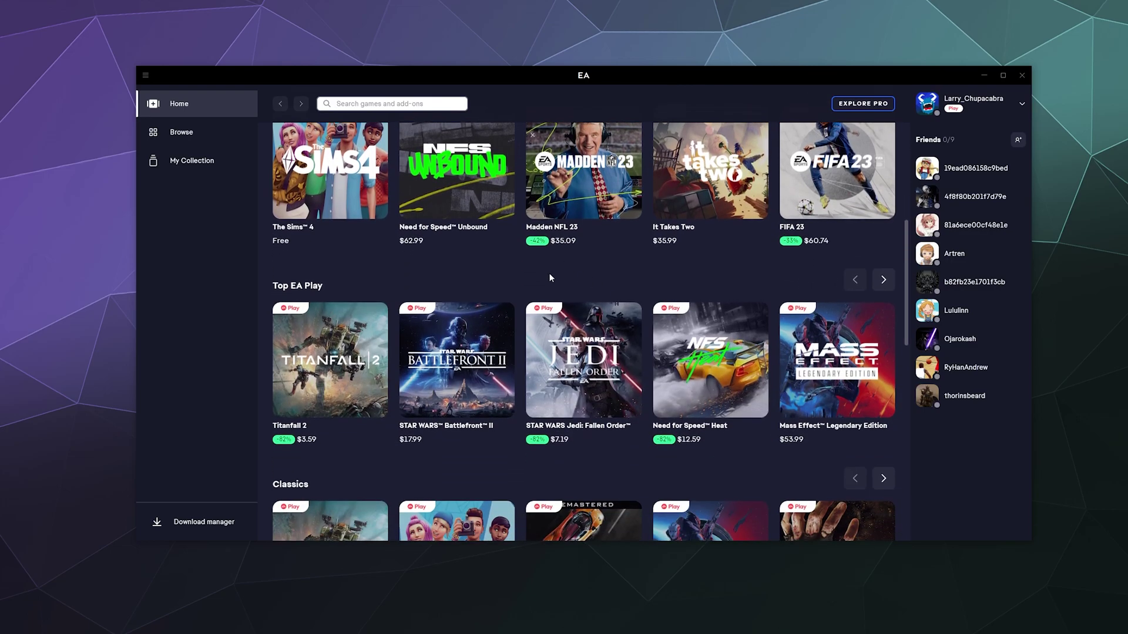
scroll(548, 274, up, 1)
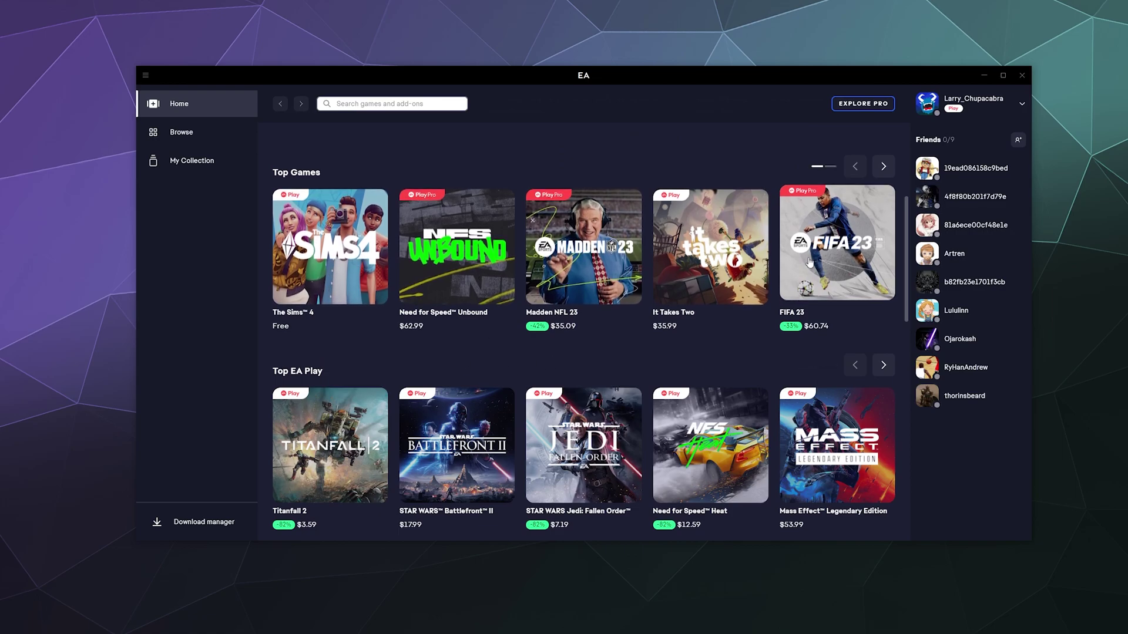
scroll(736, 333, down, 2)
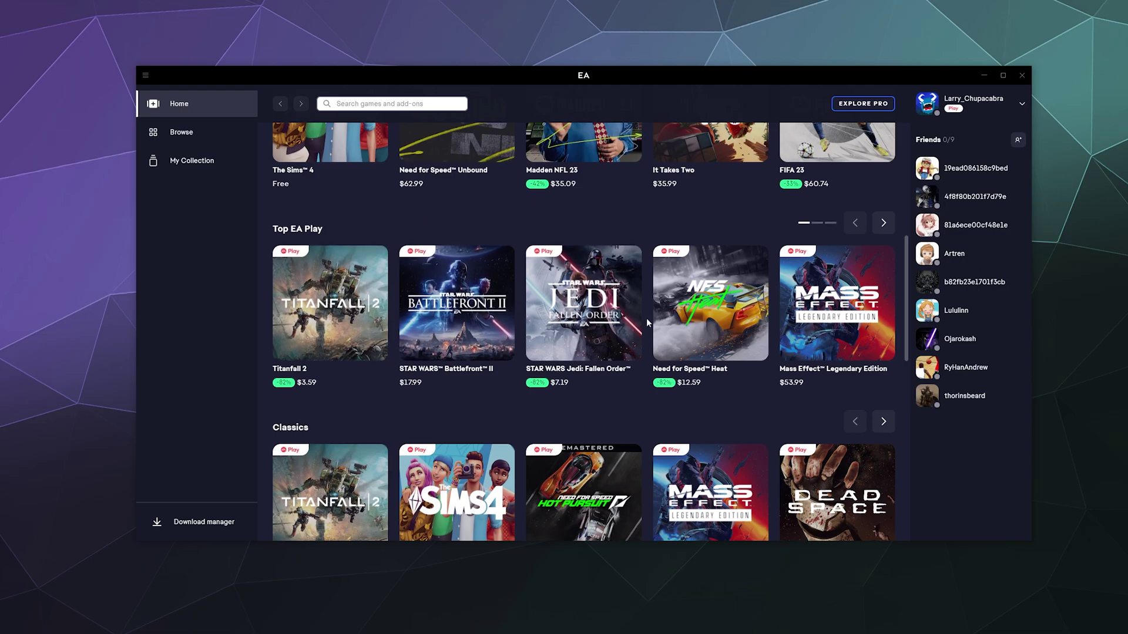
scroll(646, 318, down, 5)
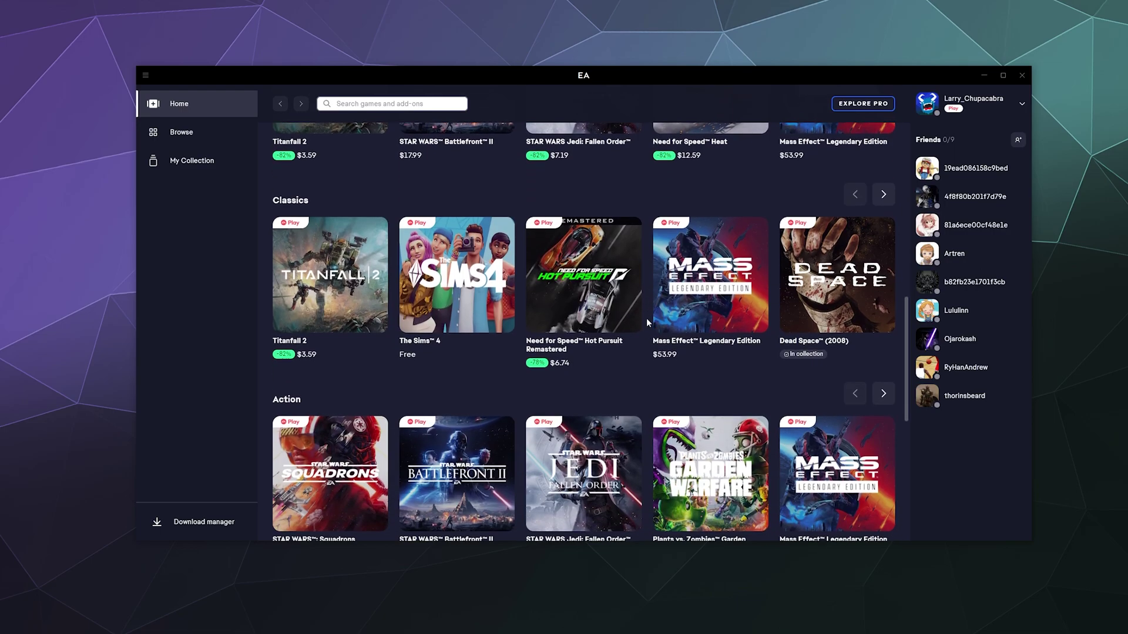
scroll(608, 406, up, 10)
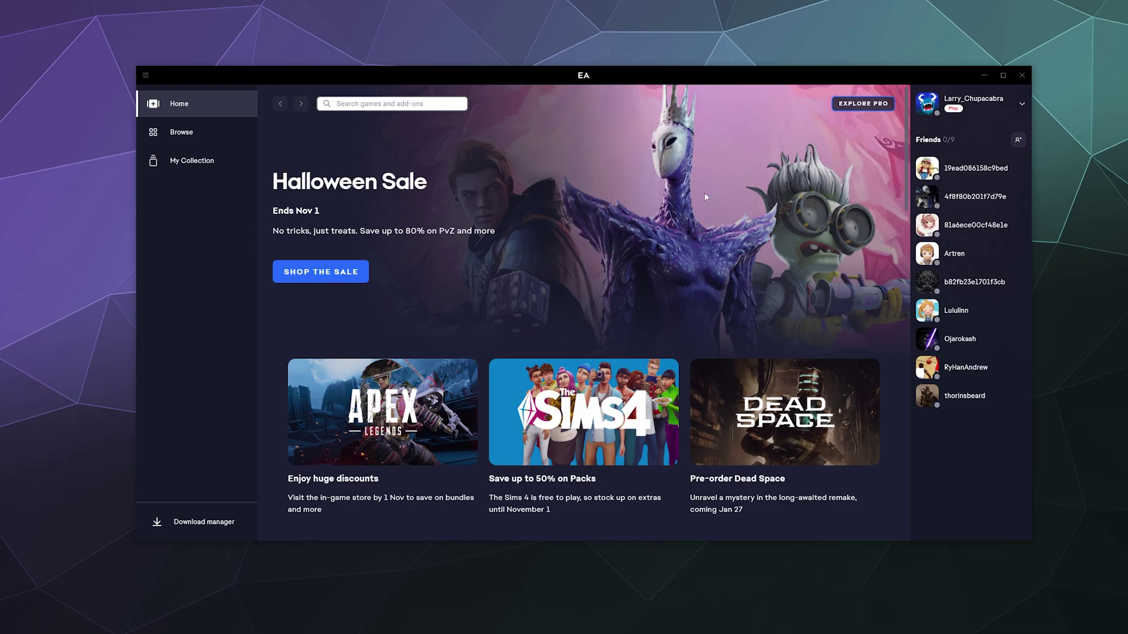
Compare the EA Play and EA Play Pro benefits on the Pro membership page, and return to the home page.
click(862, 104)
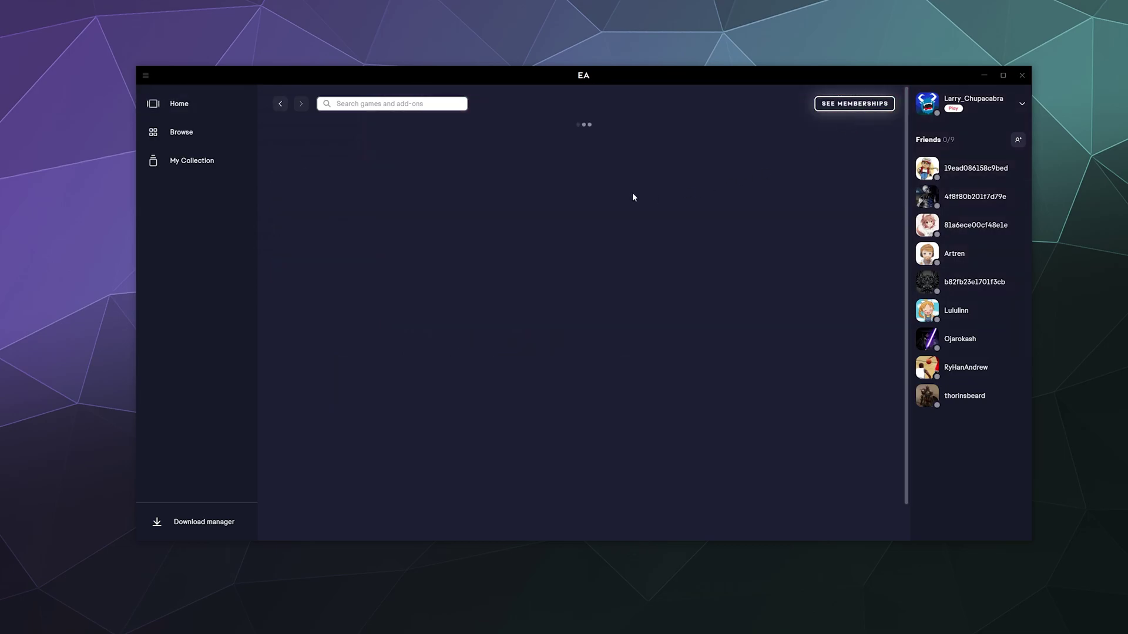
scroll(727, 225, down, 3)
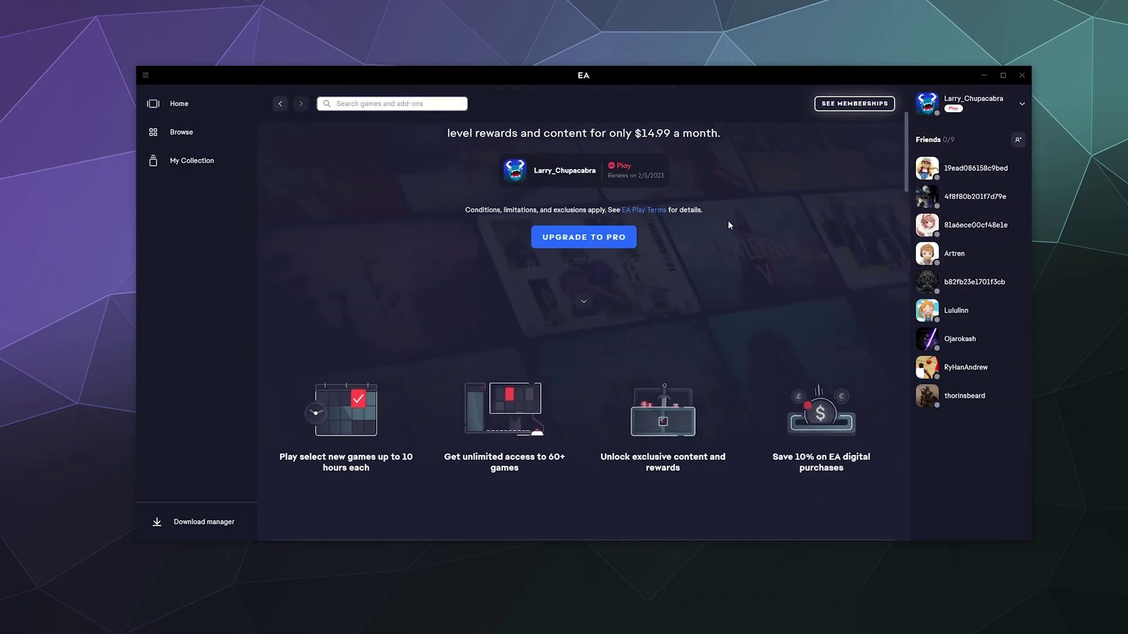
scroll(728, 225, down, 10)
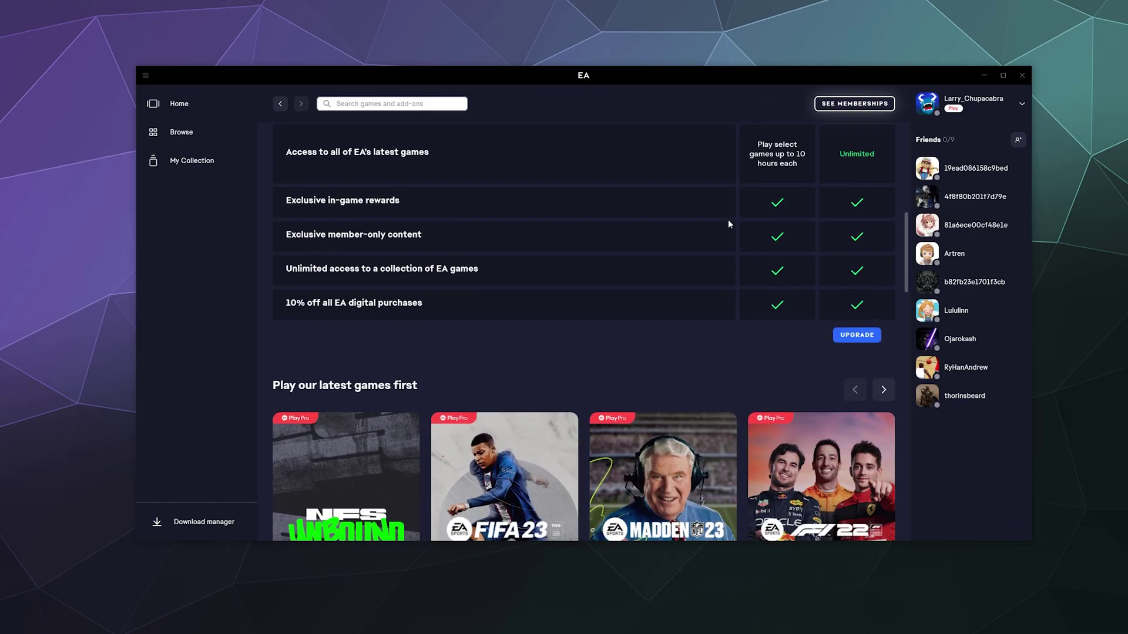
scroll(727, 224, down, 3)
scroll(823, 141, up, 6)
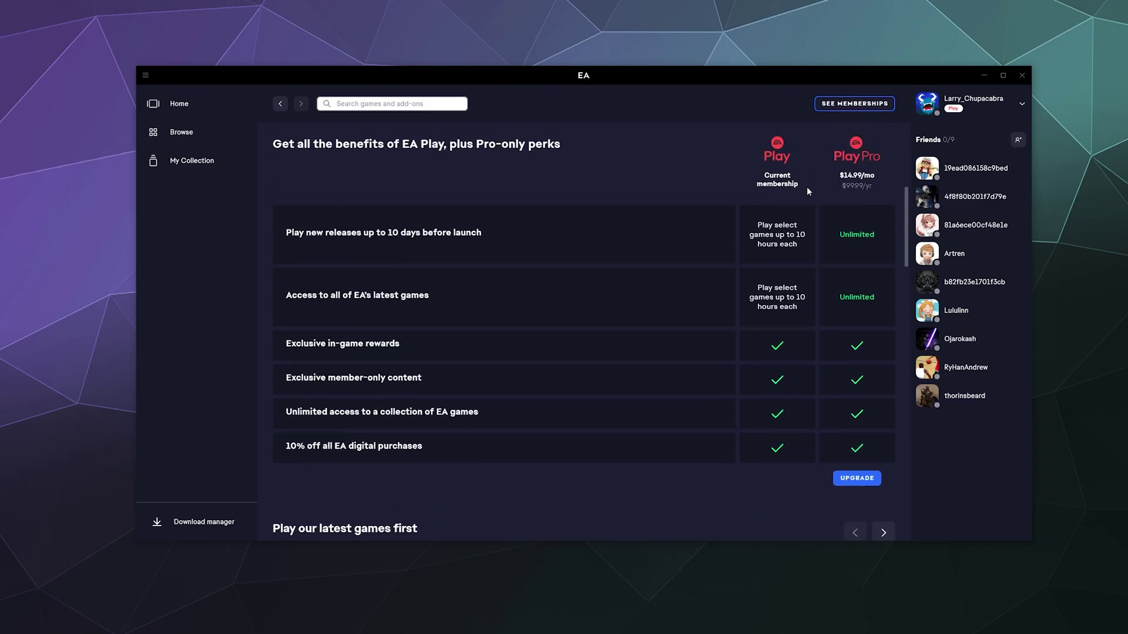
click(205, 113)
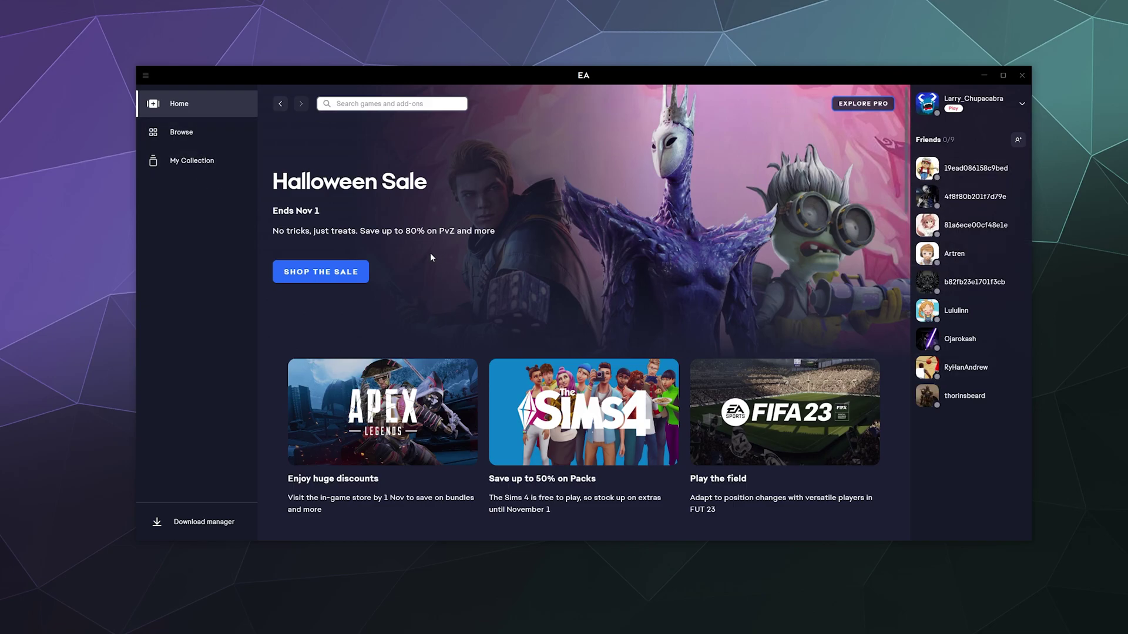
Browse the catalogue of all games and examine the available genre filters without applying any.
click(191, 140)
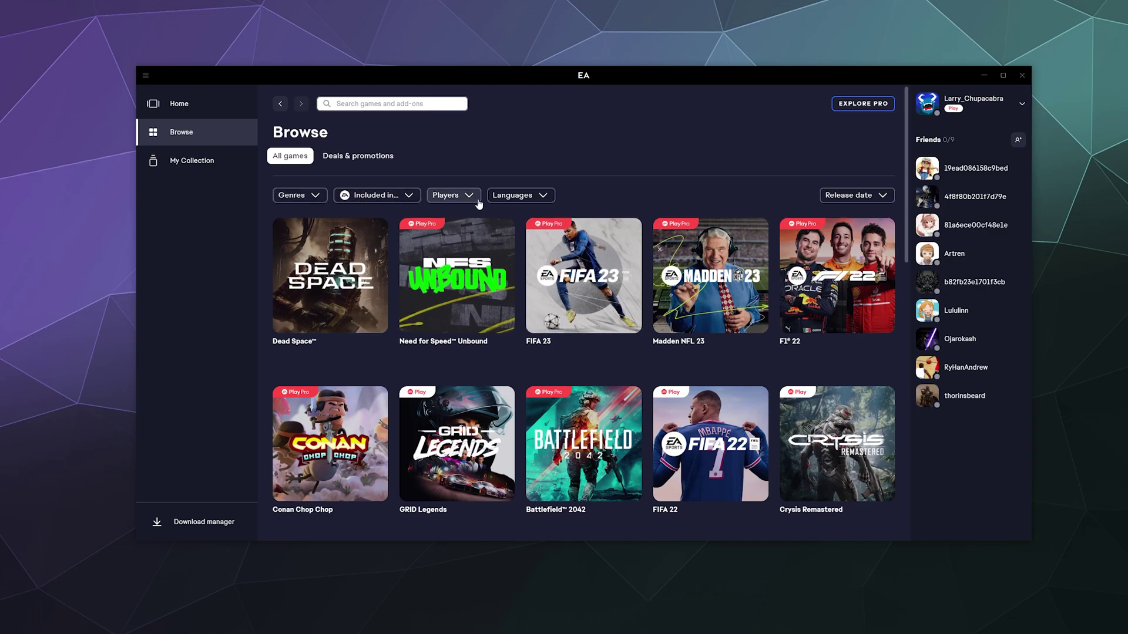
click(320, 197)
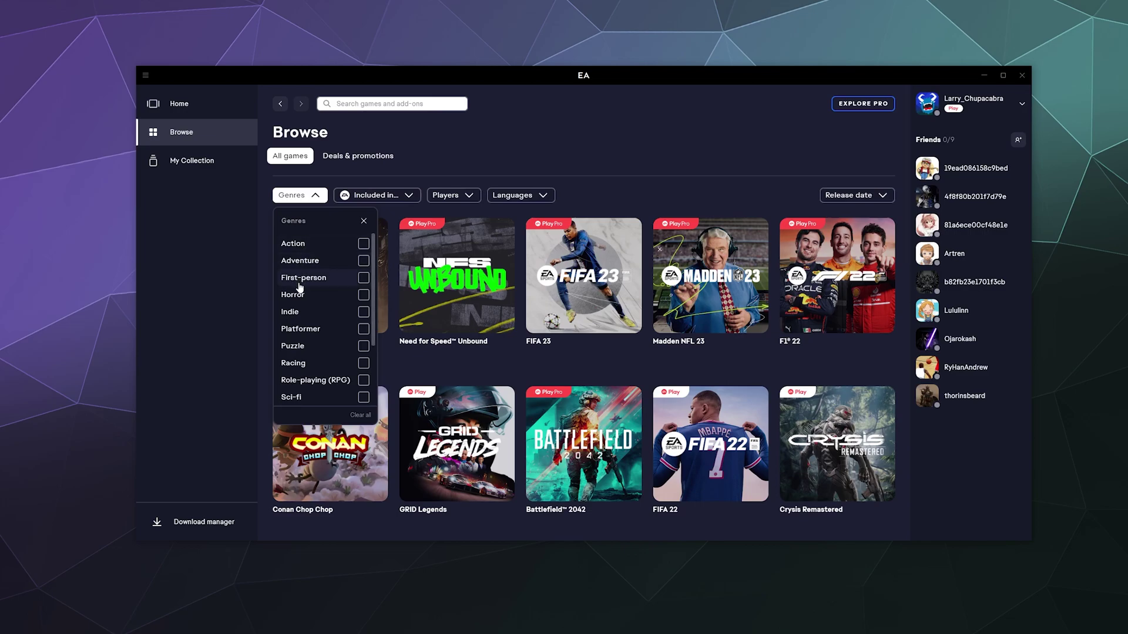
scroll(300, 305, down, 2)
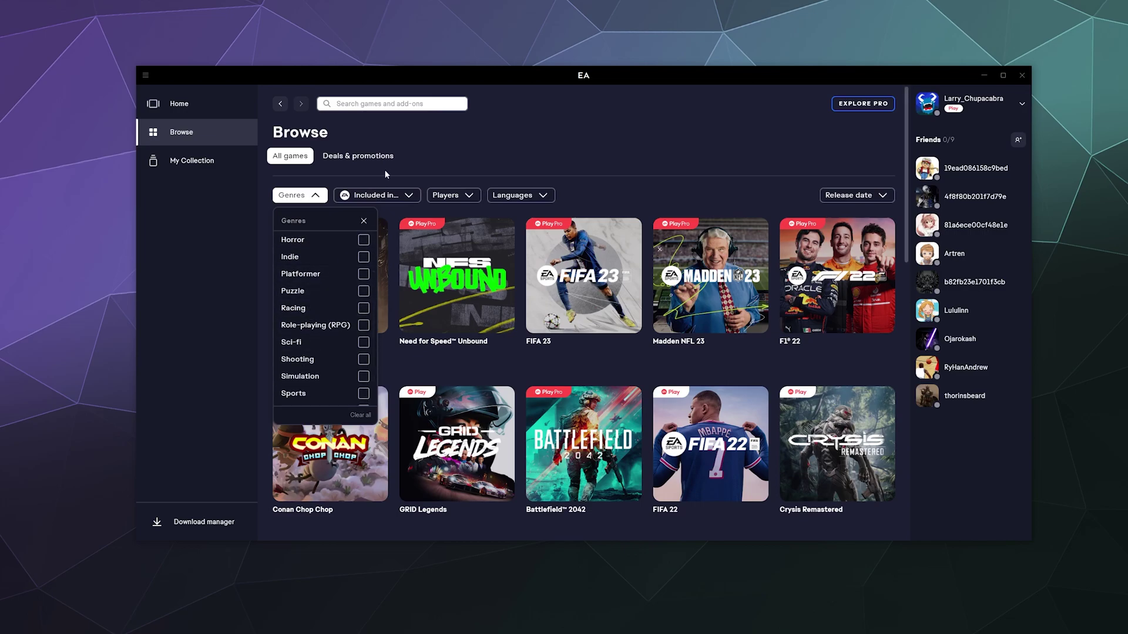
click(427, 170)
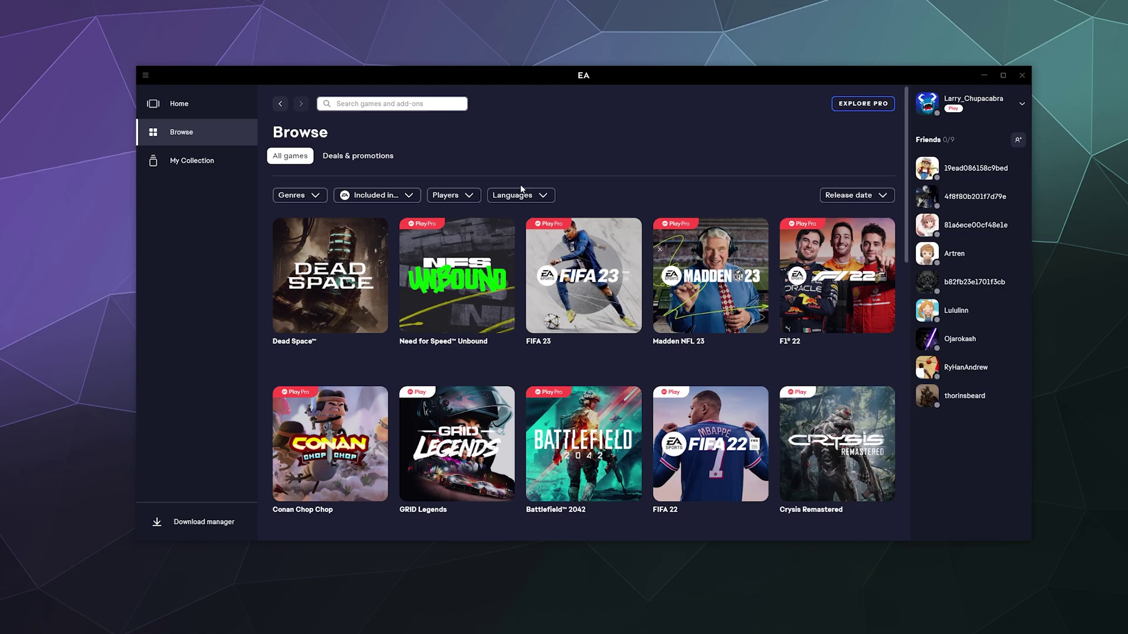
scroll(463, 347, down, 8)
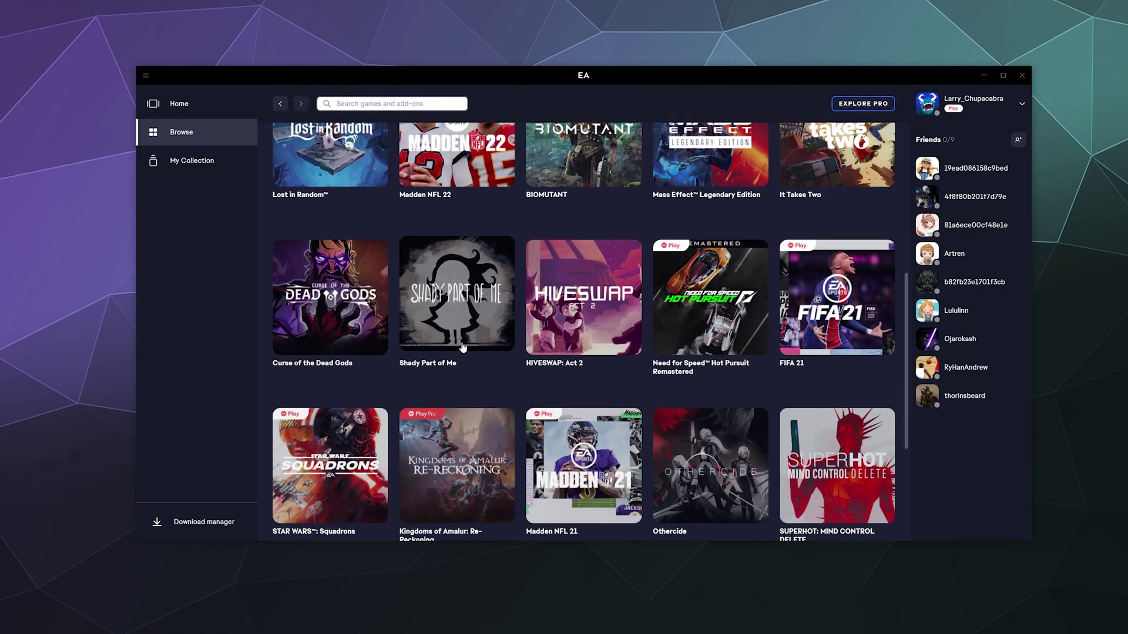
Open the Curse of the Dead Gods store page and review its price, screenshots, overview and system requirements.
click(577, 331)
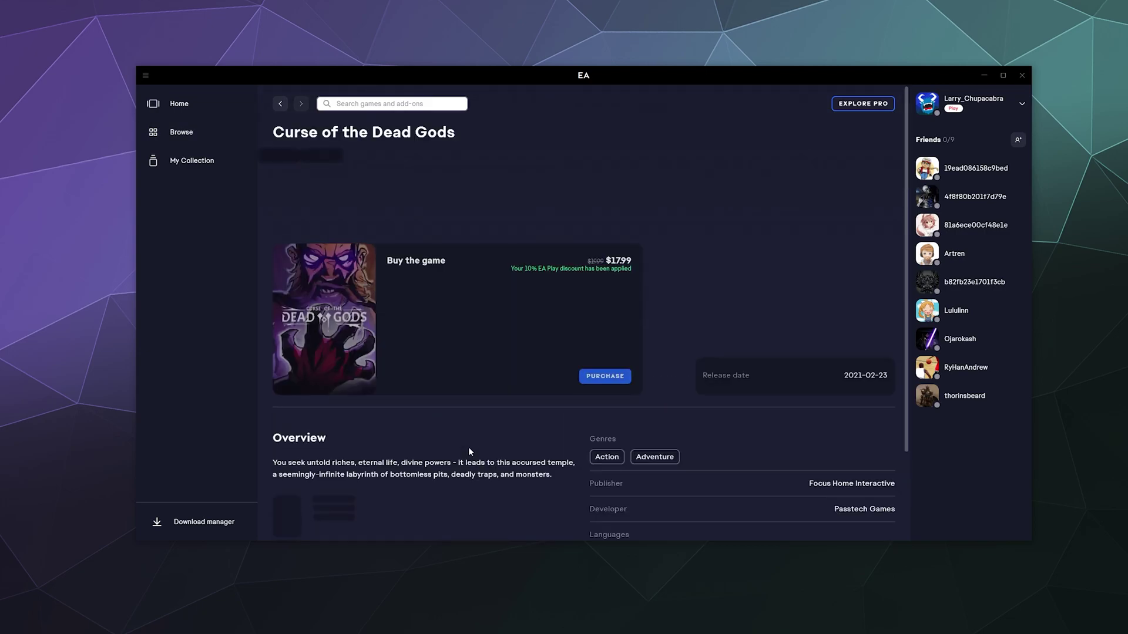
scroll(684, 312, down, 4)
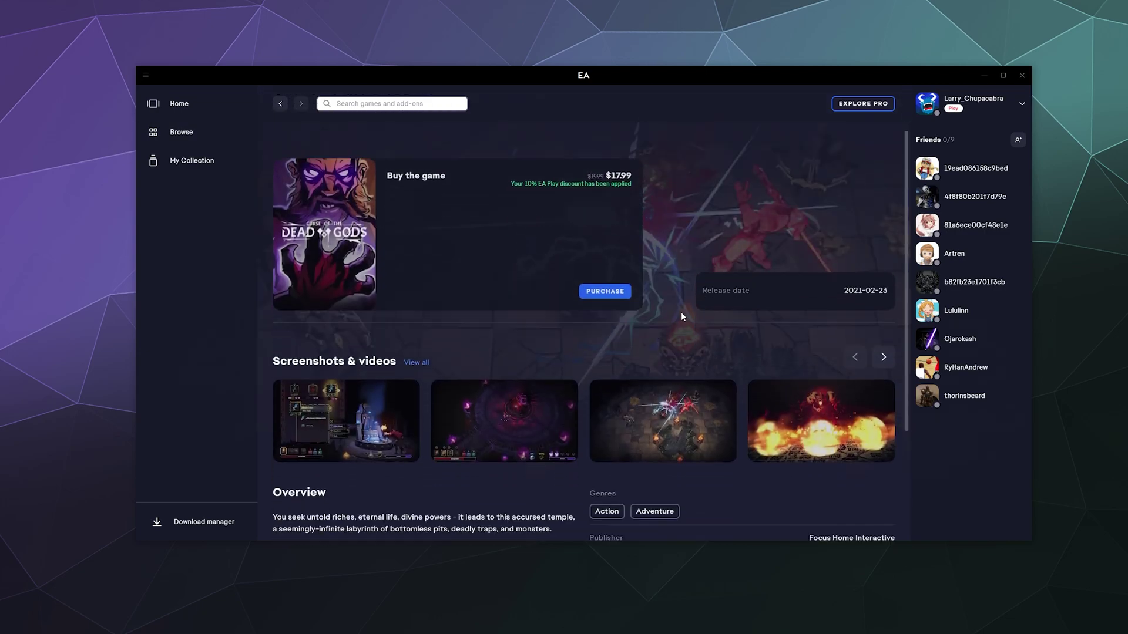
scroll(678, 364, up, 3)
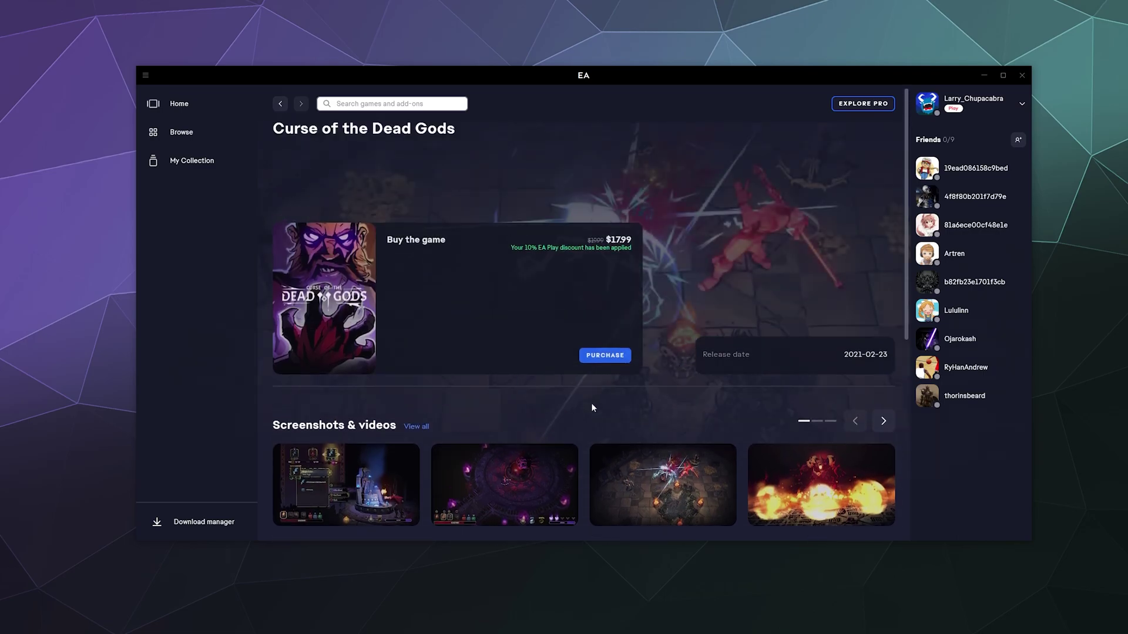
scroll(582, 405, down, 6)
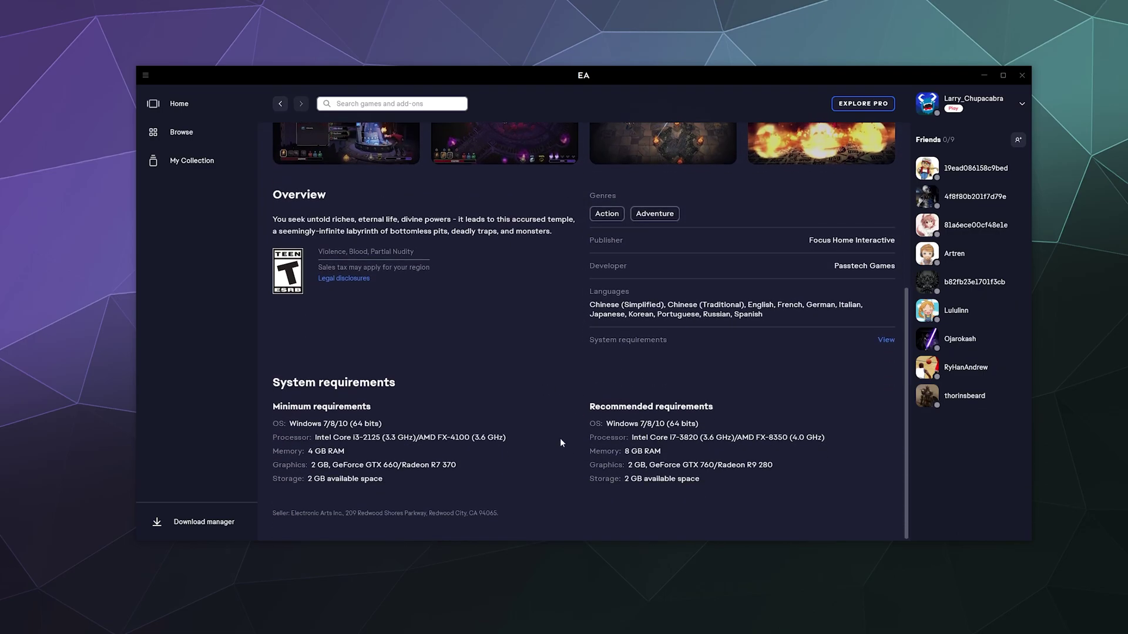
scroll(492, 385, up, 10)
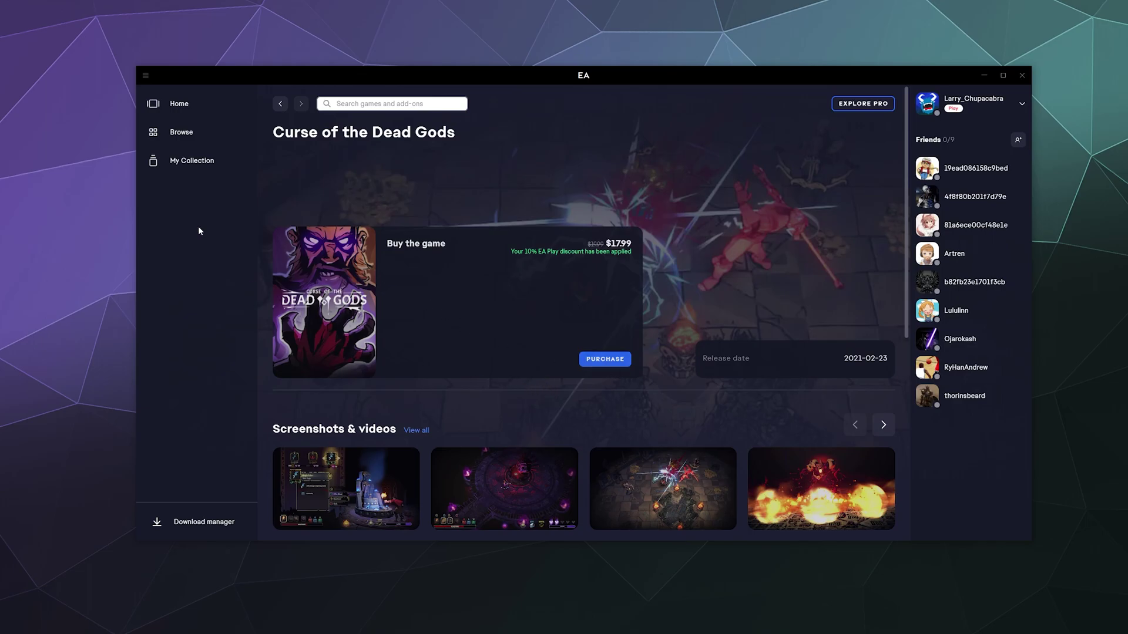
Start downloading Dead Space 3 from My Collection in English to C:\Program Files\EA Games\Dead Space 3, toggling the desktop shortcut option.
click(176, 161)
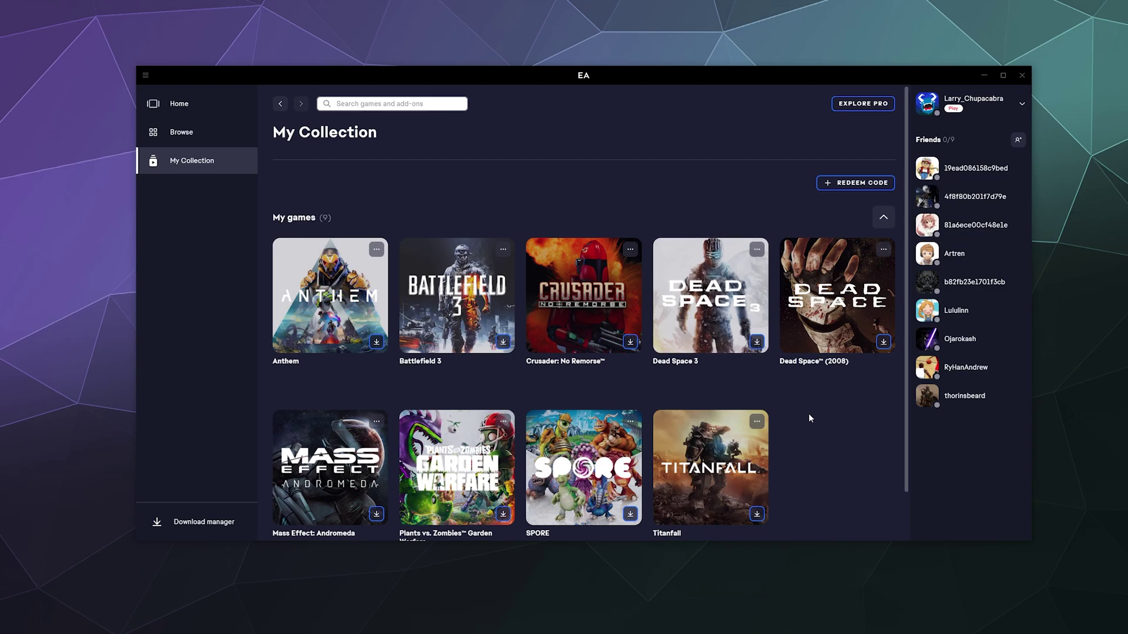
click(757, 340)
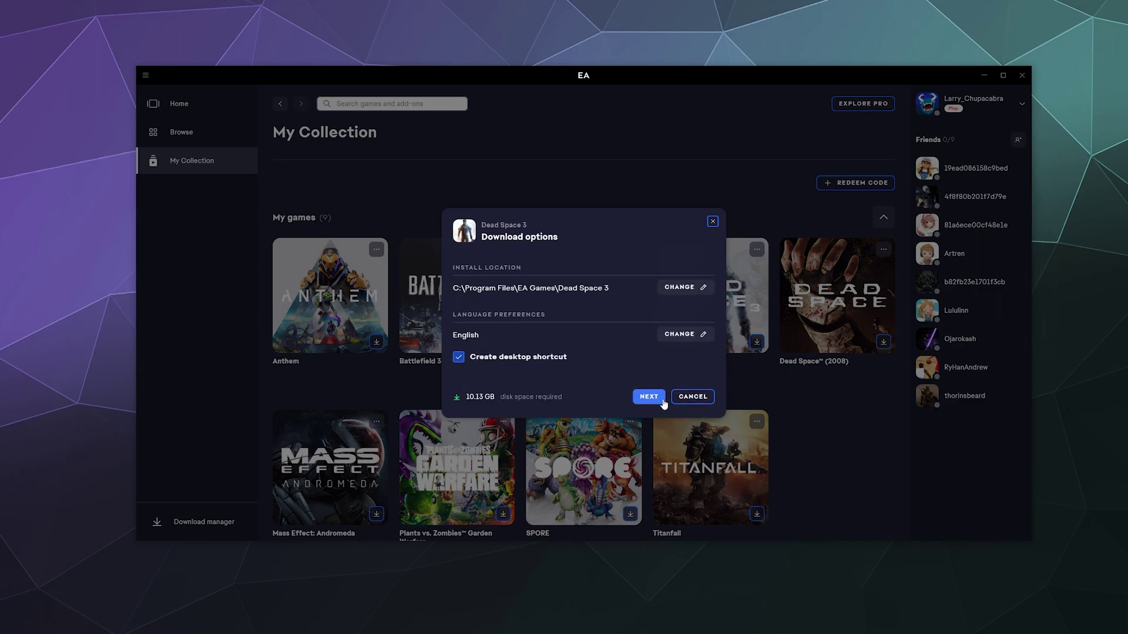
click(532, 359)
click(649, 397)
click(640, 394)
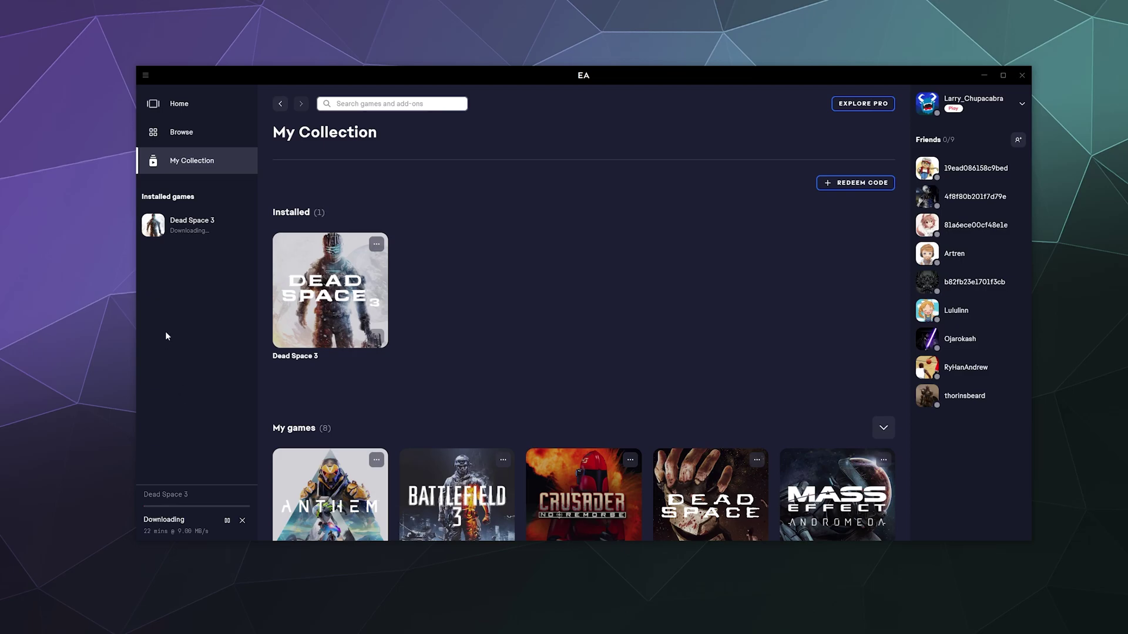
Pause and resume the Dead Space 3 download in the download manager.
click(189, 526)
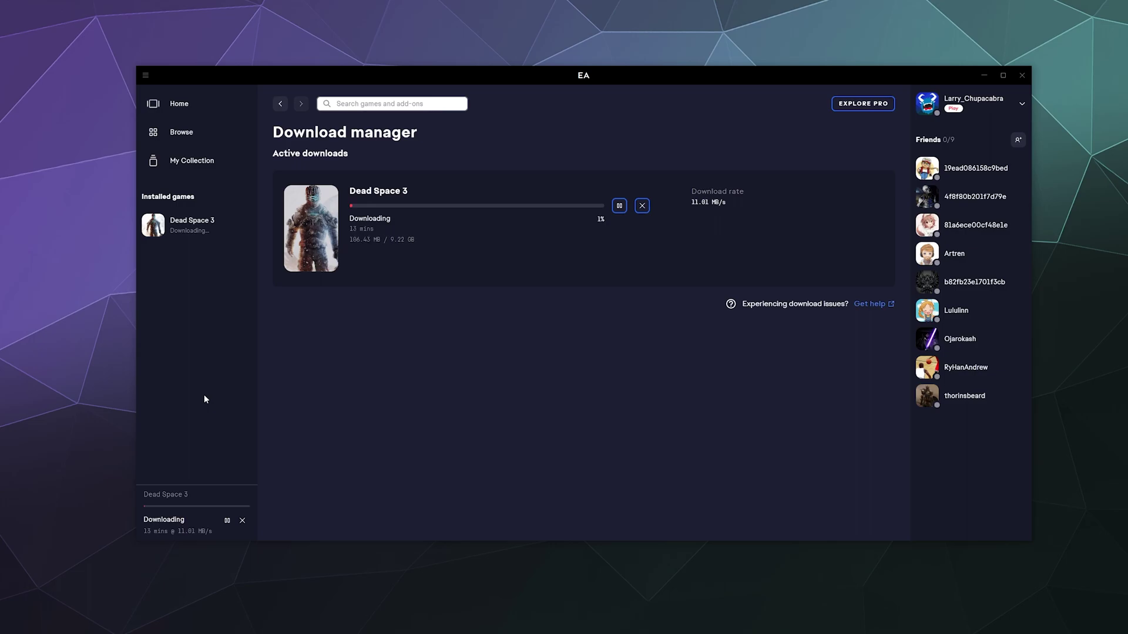
click(619, 205)
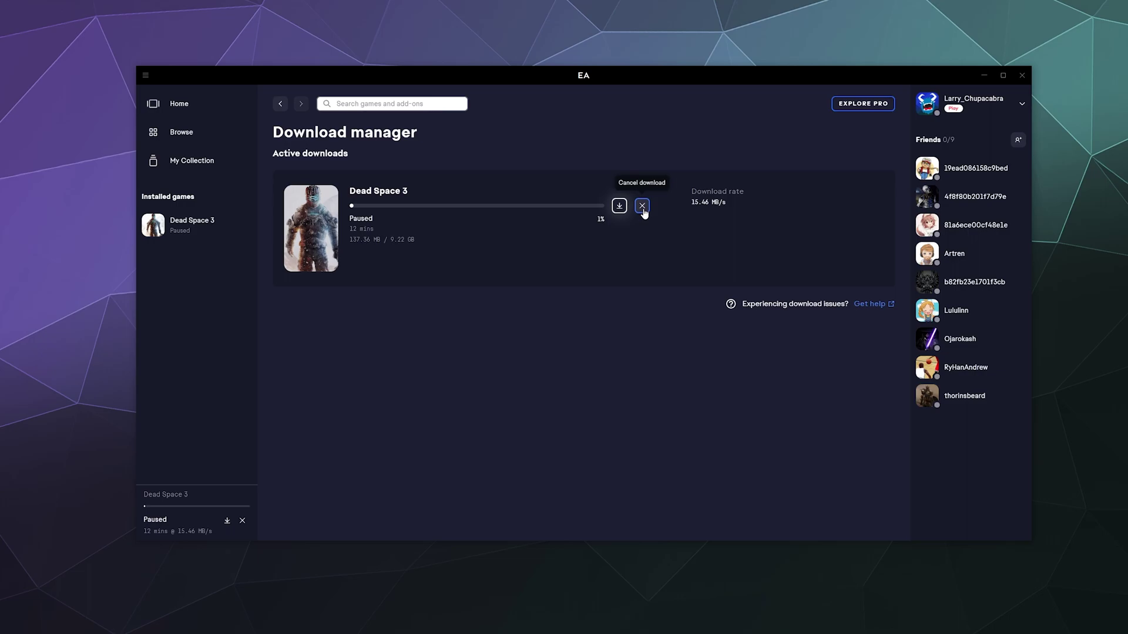
click(619, 206)
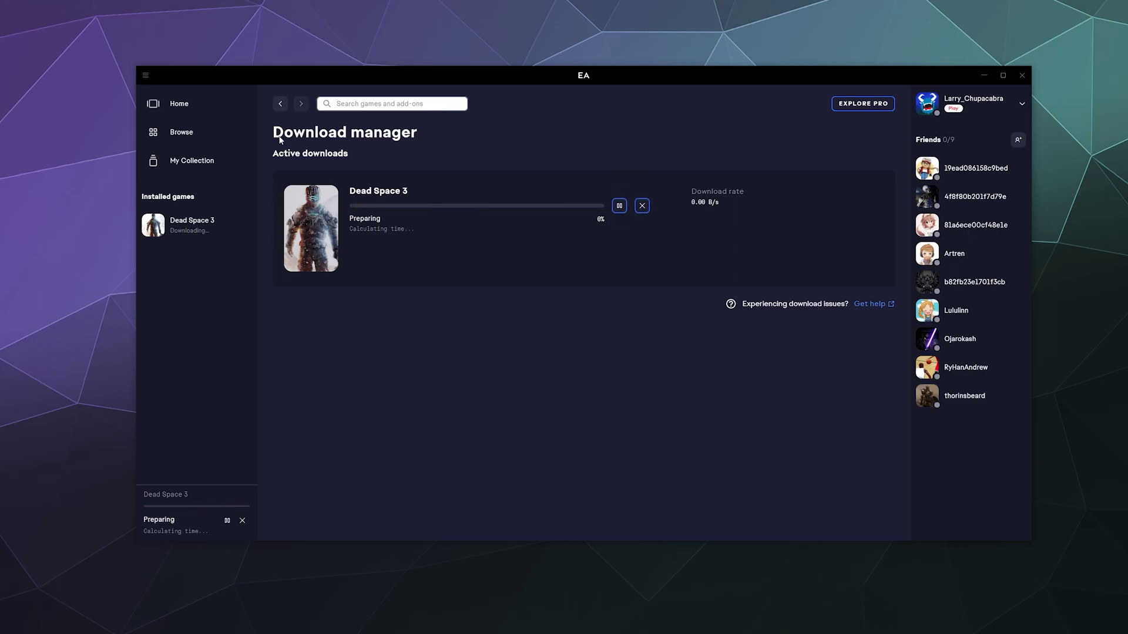
Open the Dead Space 3 game page from the installed games and review its play details and available add-ons.
click(193, 232)
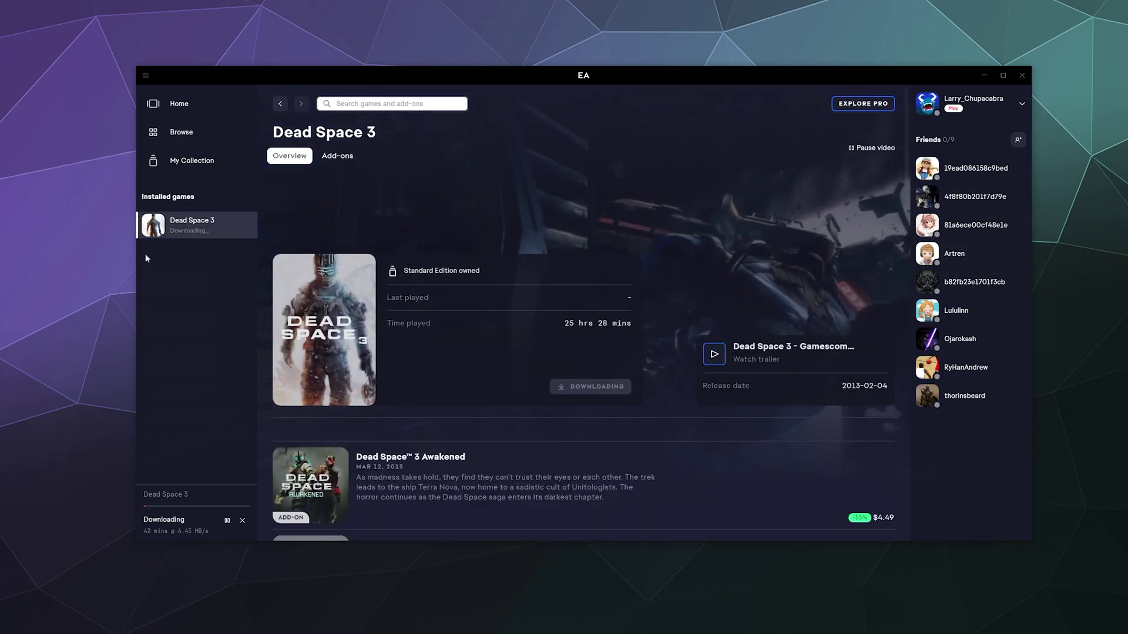
scroll(488, 244, down, 3)
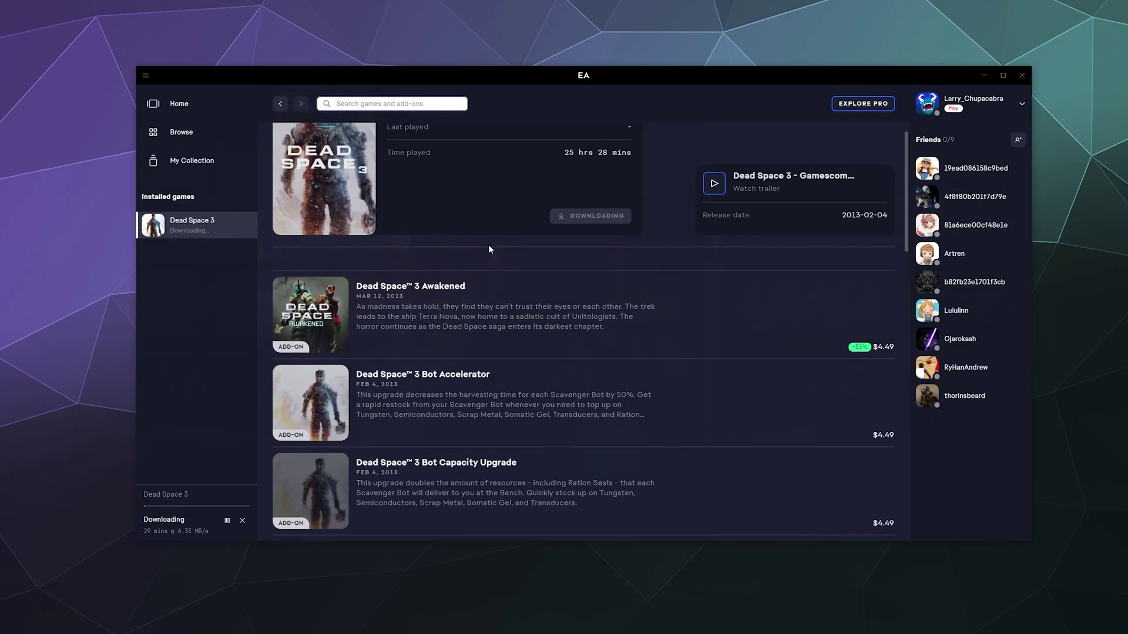
scroll(488, 245, up, 3)
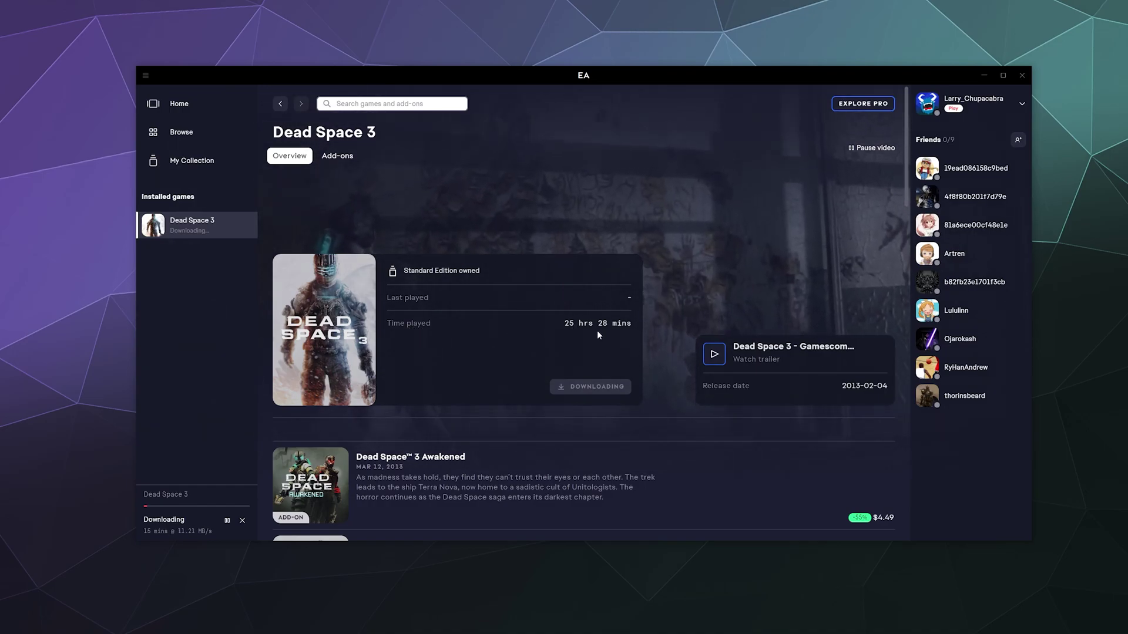
scroll(501, 358, down, 4)
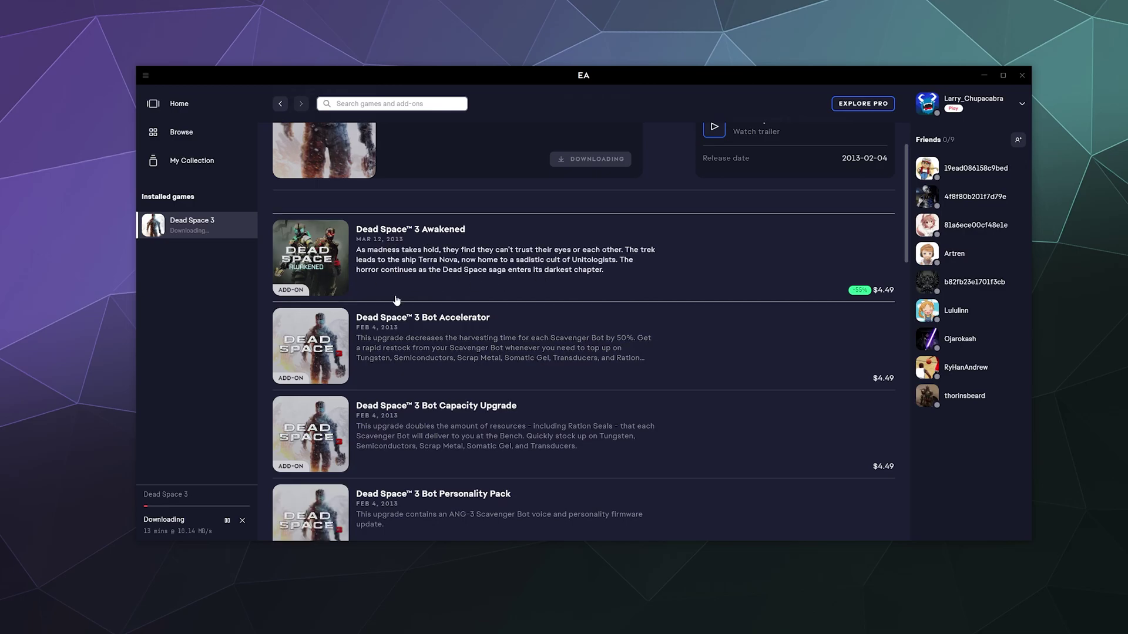
scroll(396, 301, down, 3)
scroll(397, 301, up, 3)
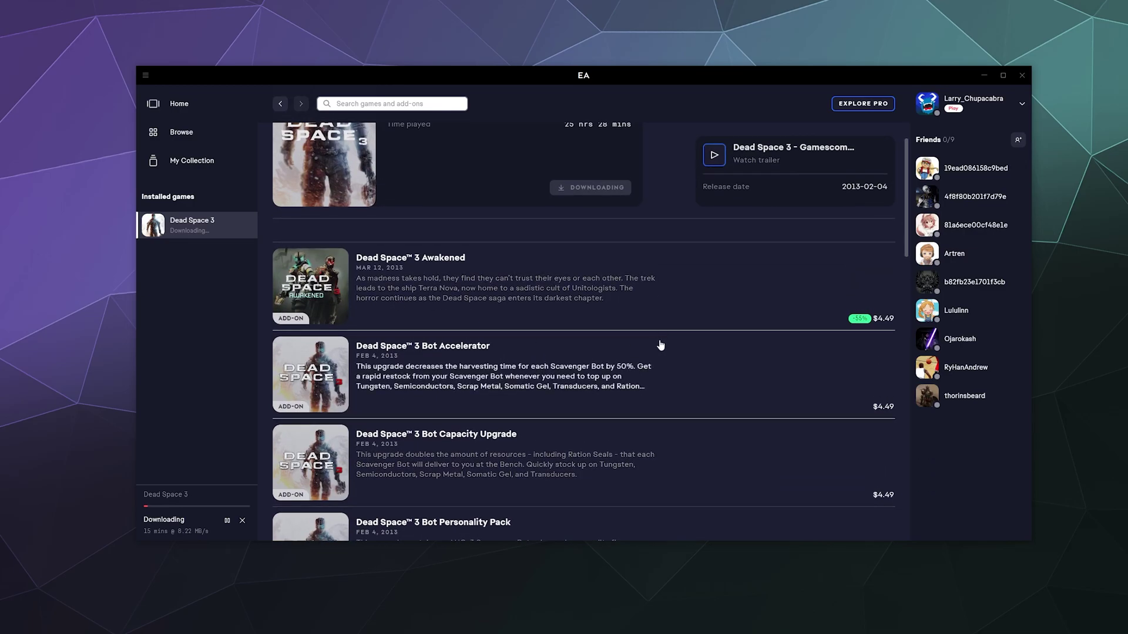
scroll(574, 234, down, 5)
scroll(573, 236, up, 4)
scroll(573, 237, up, 4)
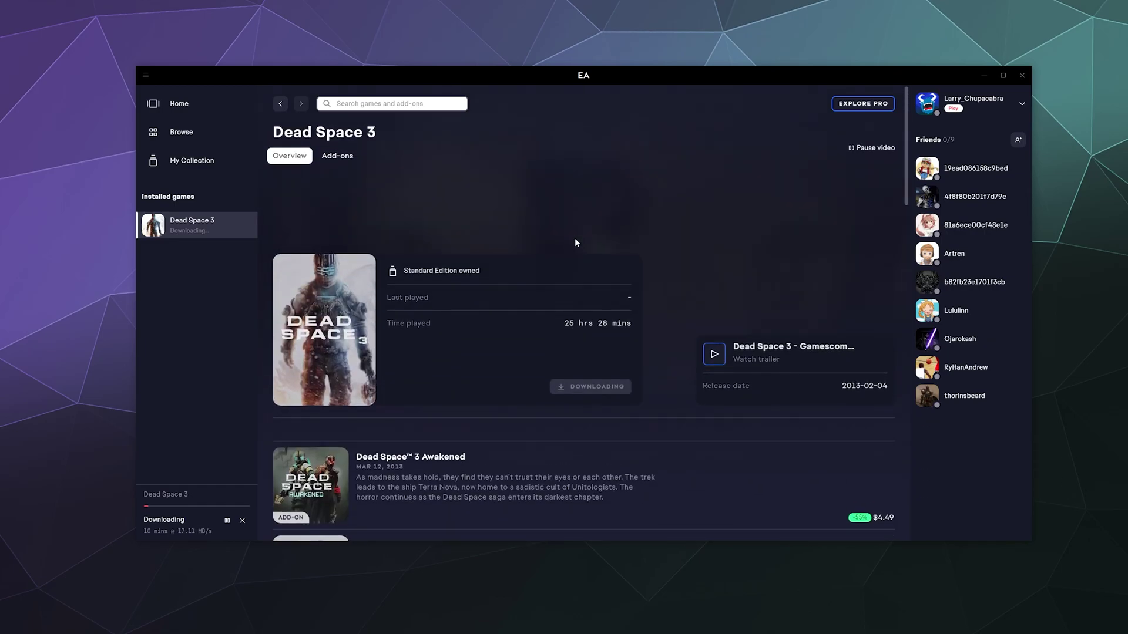
Open the app settings from the account options and review the profile, membership, privacy and connected account sections of My account.
click(196, 109)
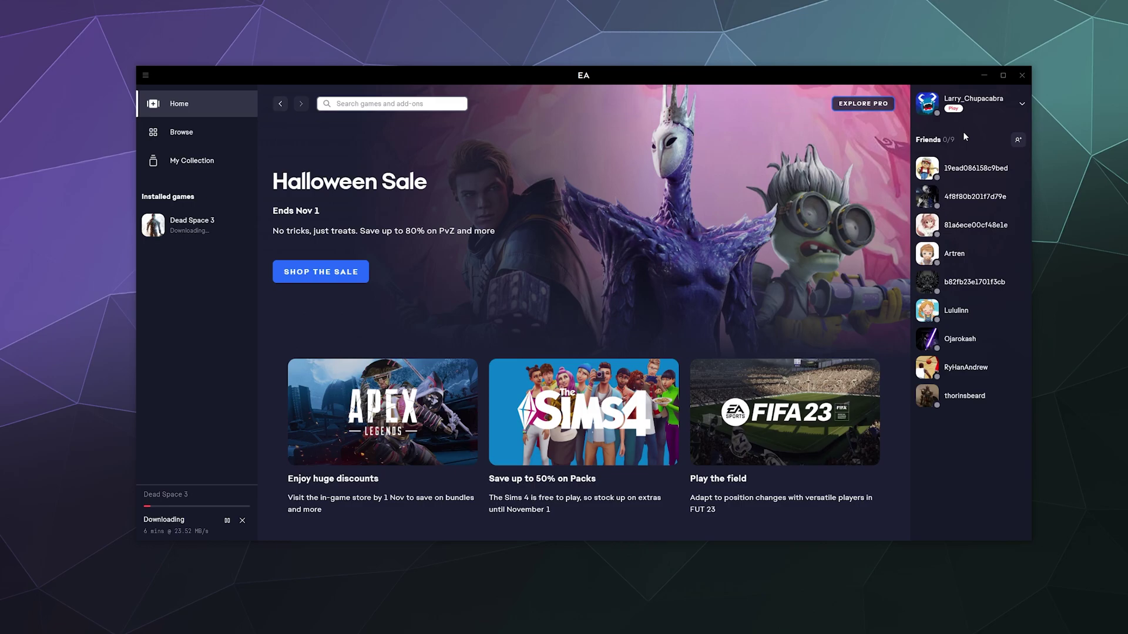
click(1021, 104)
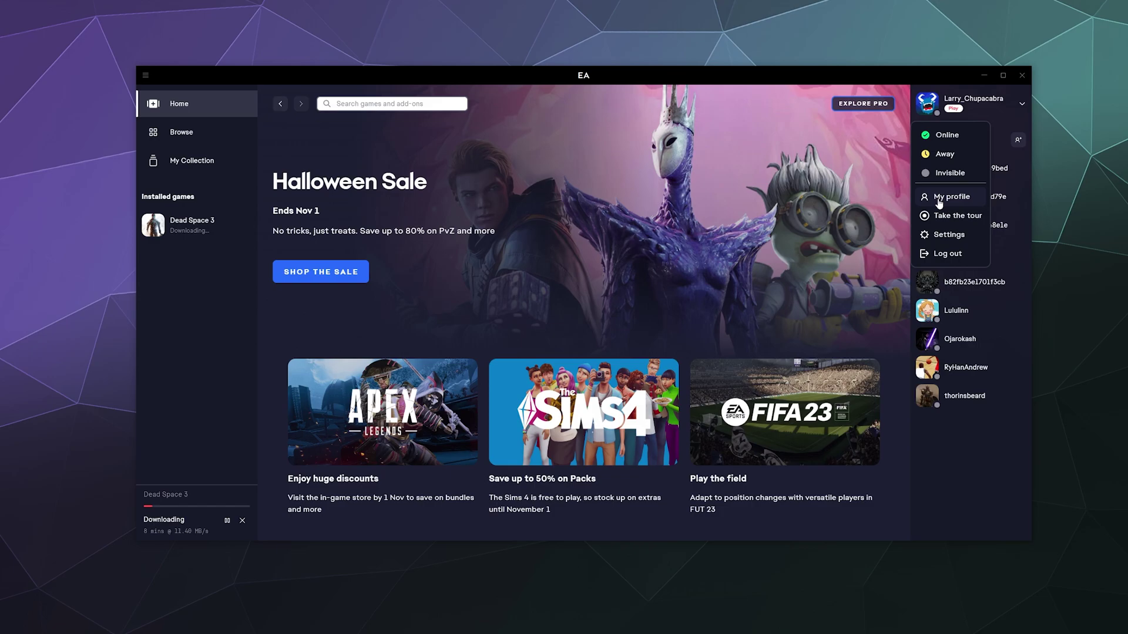
click(964, 235)
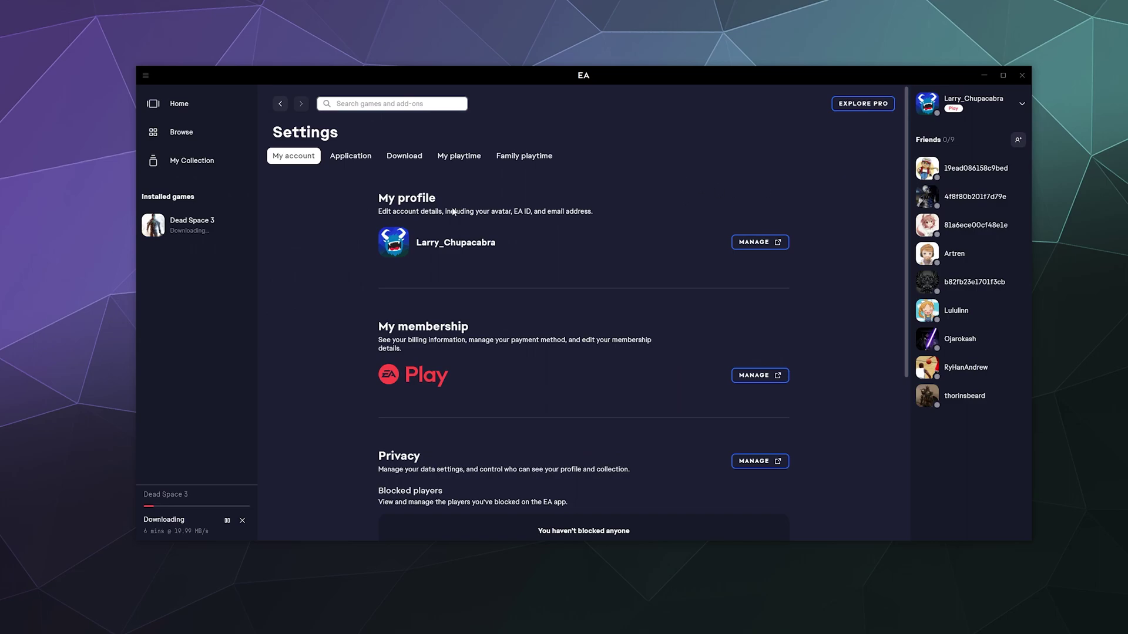
scroll(287, 234, down, 5)
scroll(335, 261, up, 5)
scroll(340, 276, down, 3)
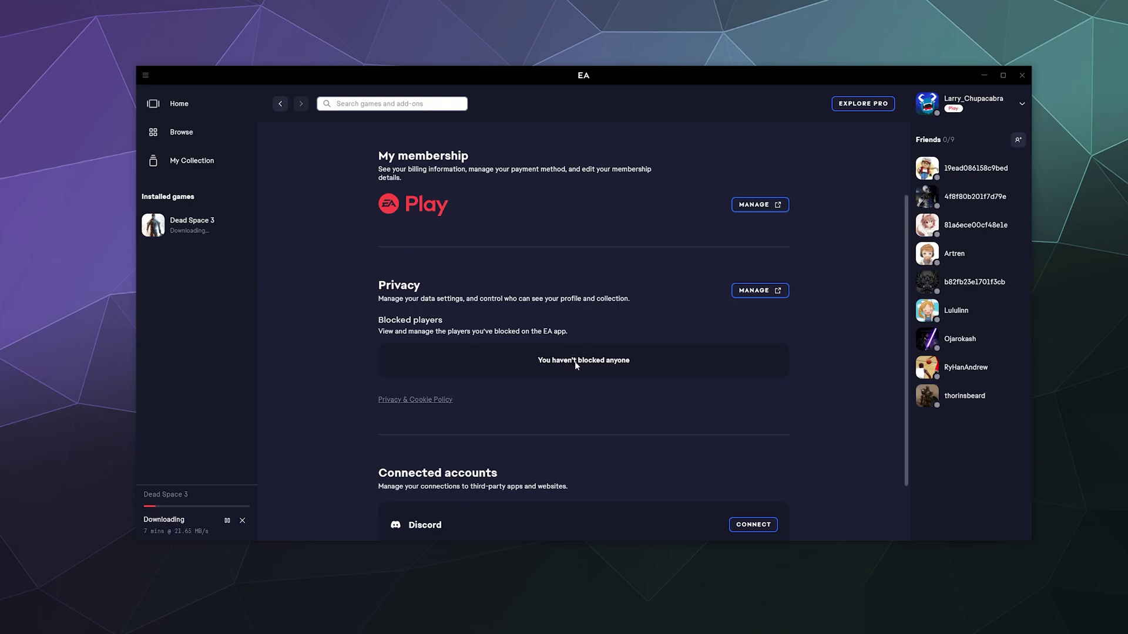
scroll(515, 317, down, 2)
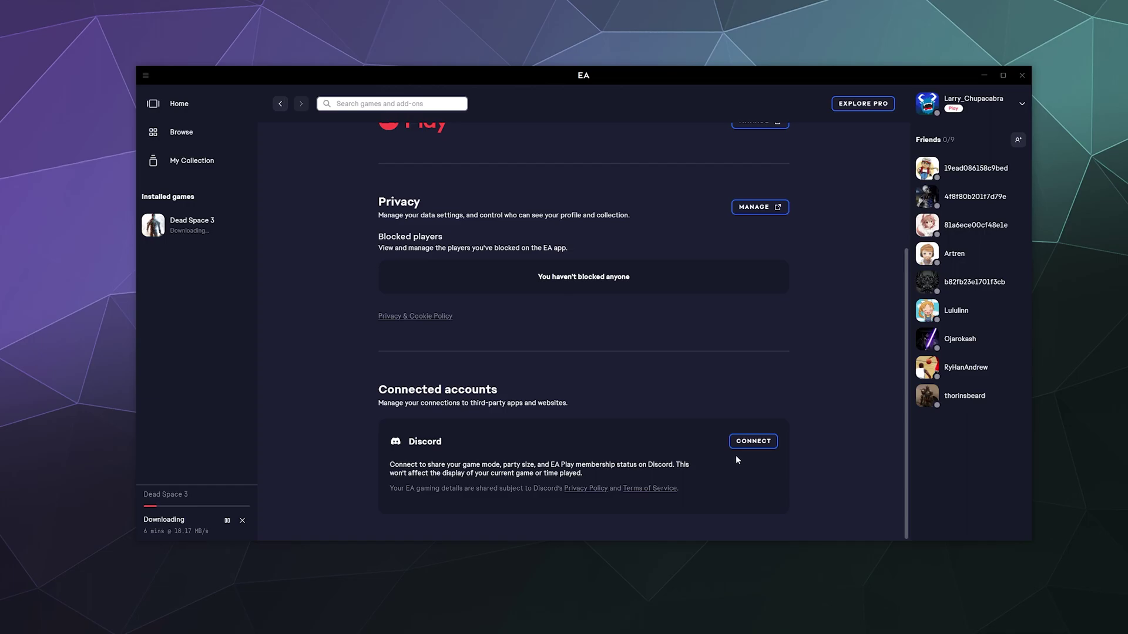
scroll(413, 456, up, 6)
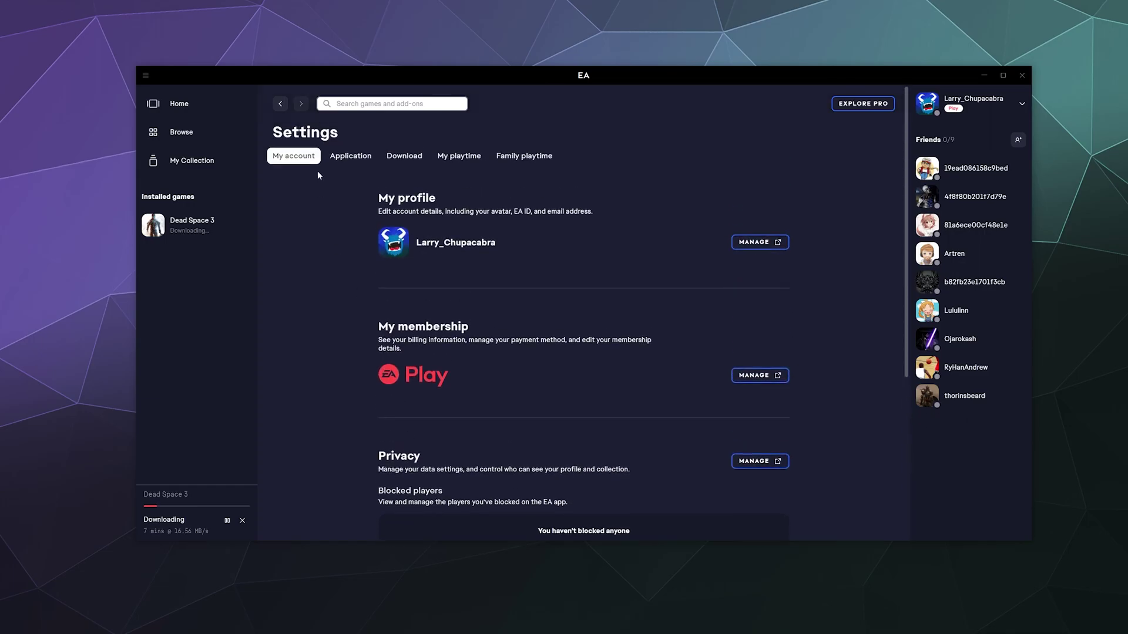
Review the Application, Download, My playtime and Family playtime settings, then return to My account.
click(351, 155)
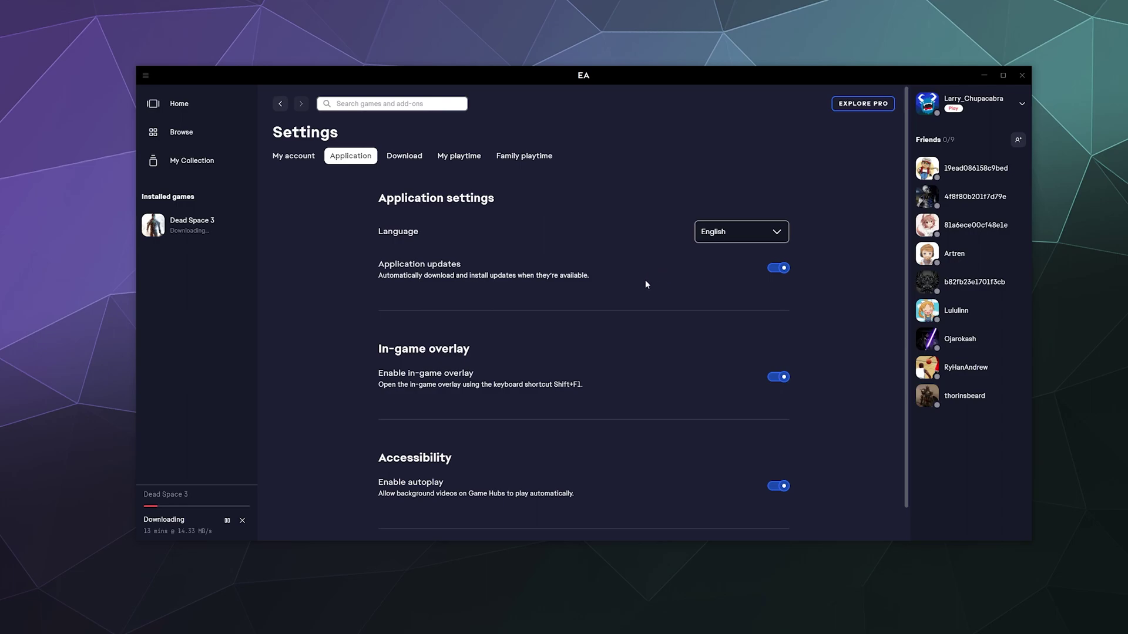
scroll(646, 276, down, 1)
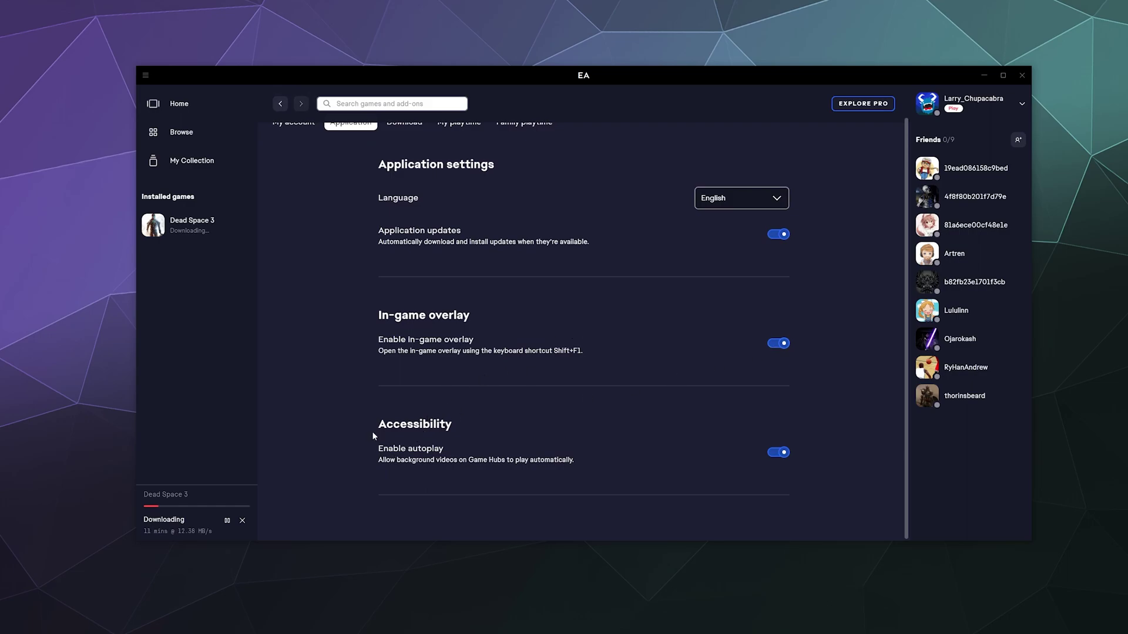
scroll(432, 379, up, 1)
click(404, 156)
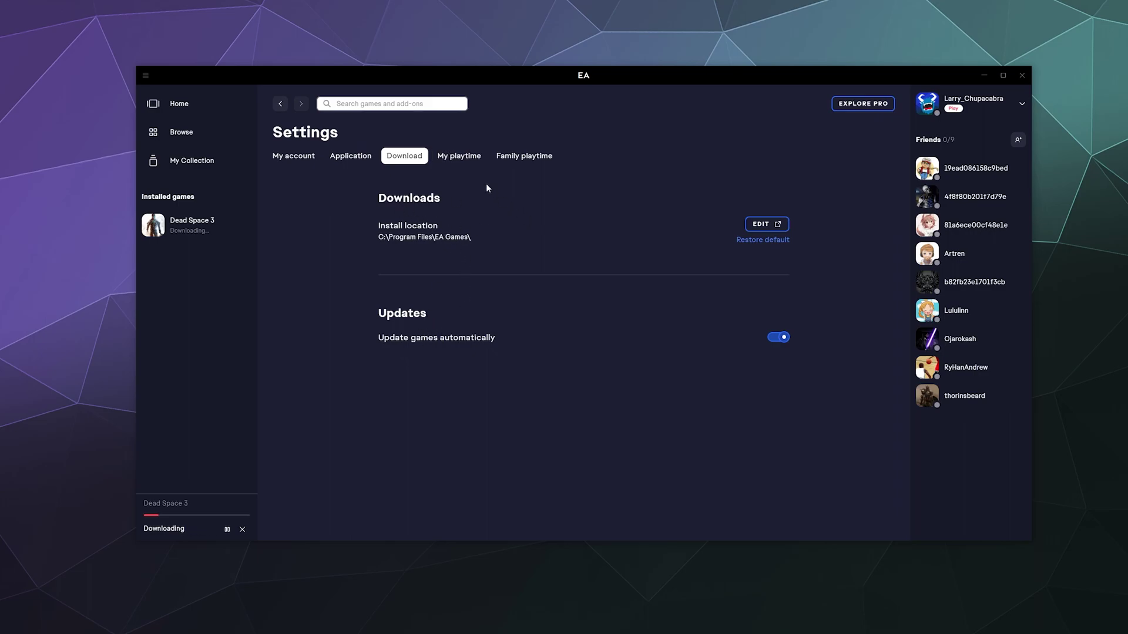
click(468, 160)
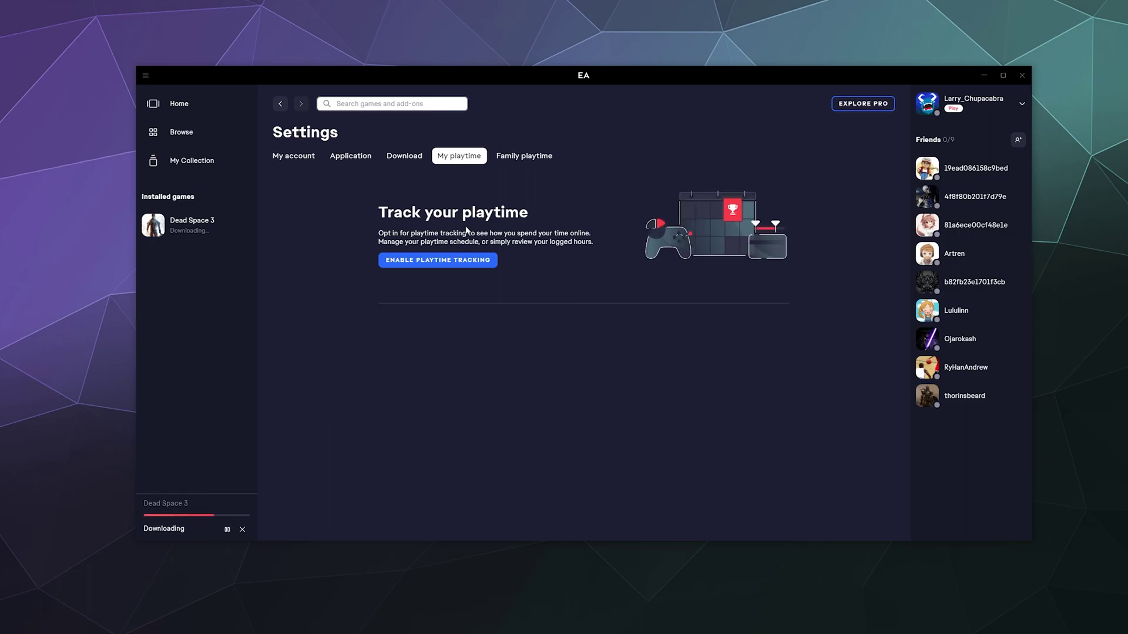
click(528, 159)
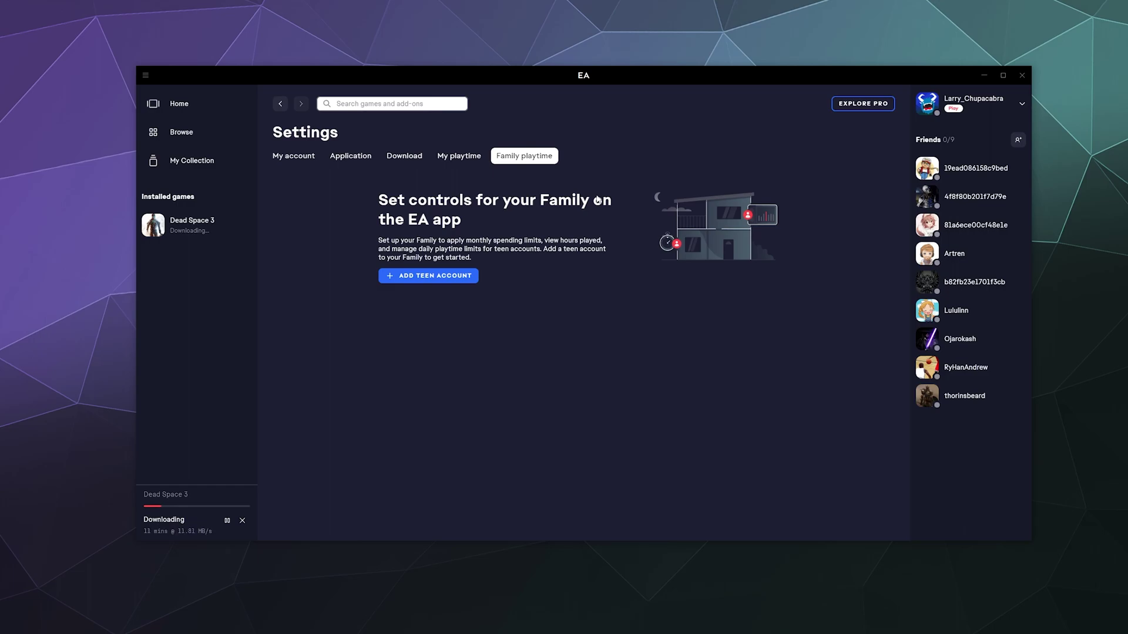
click(295, 156)
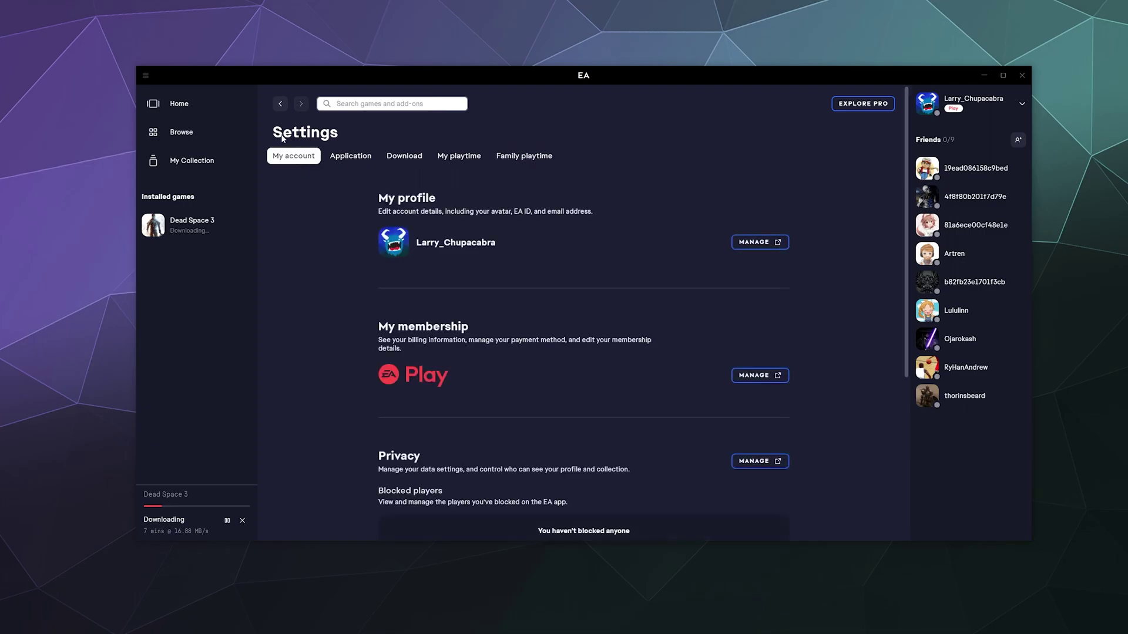
Open your own profile, view its nickname and avatar editing options, and close the editor without changes.
click(963, 116)
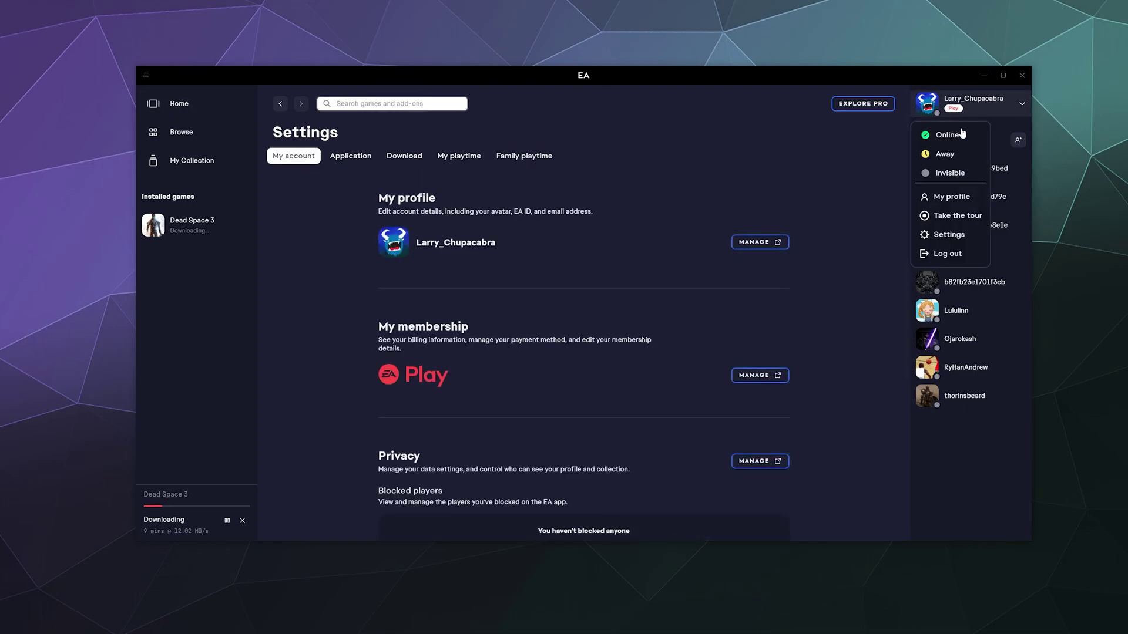
click(947, 197)
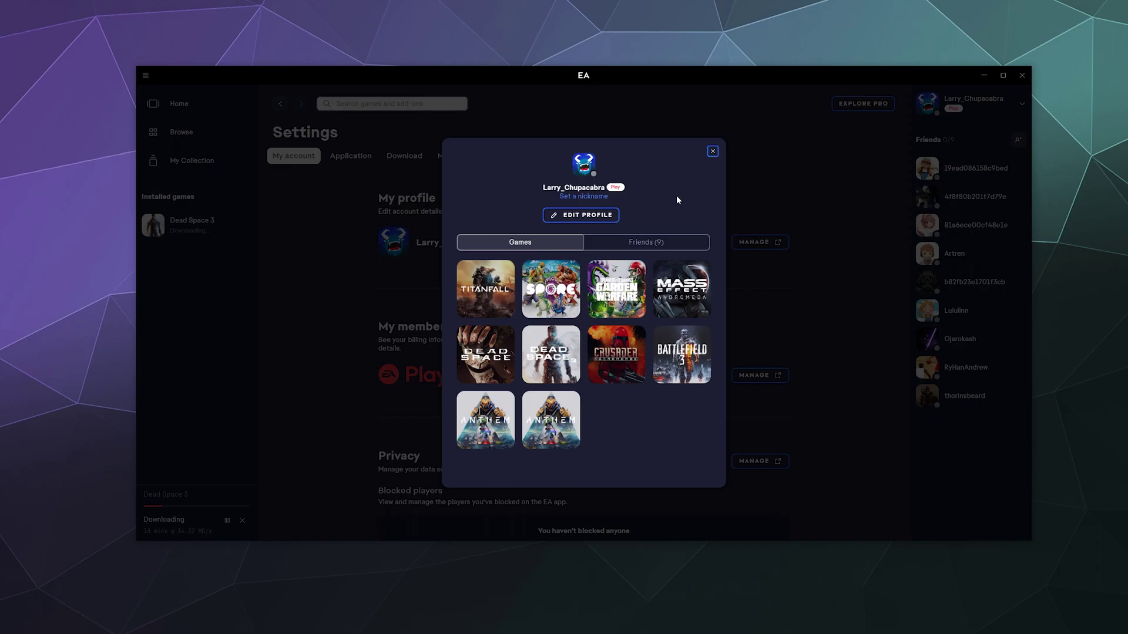
click(611, 215)
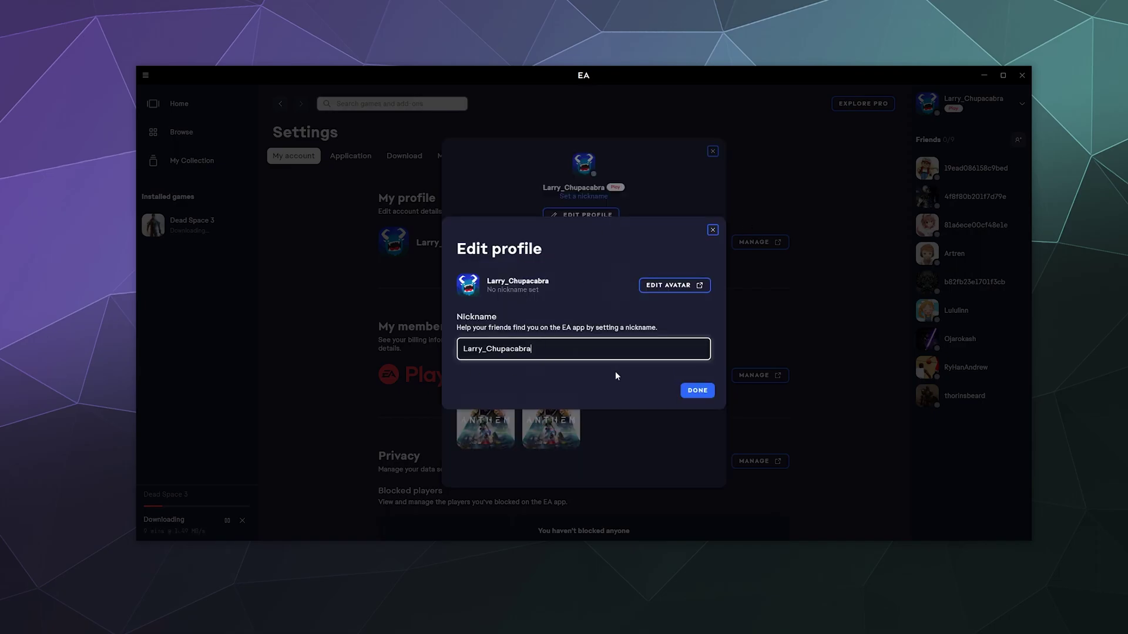
click(712, 230)
Reopen your own profile, look through its friends list and close the profile.
click(967, 115)
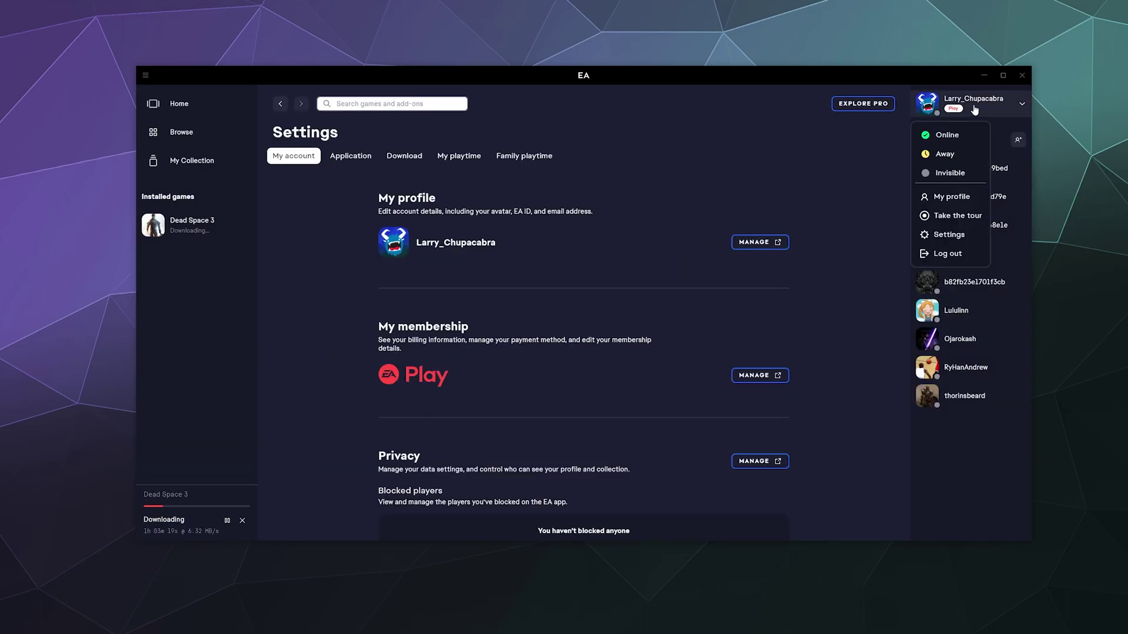
click(934, 199)
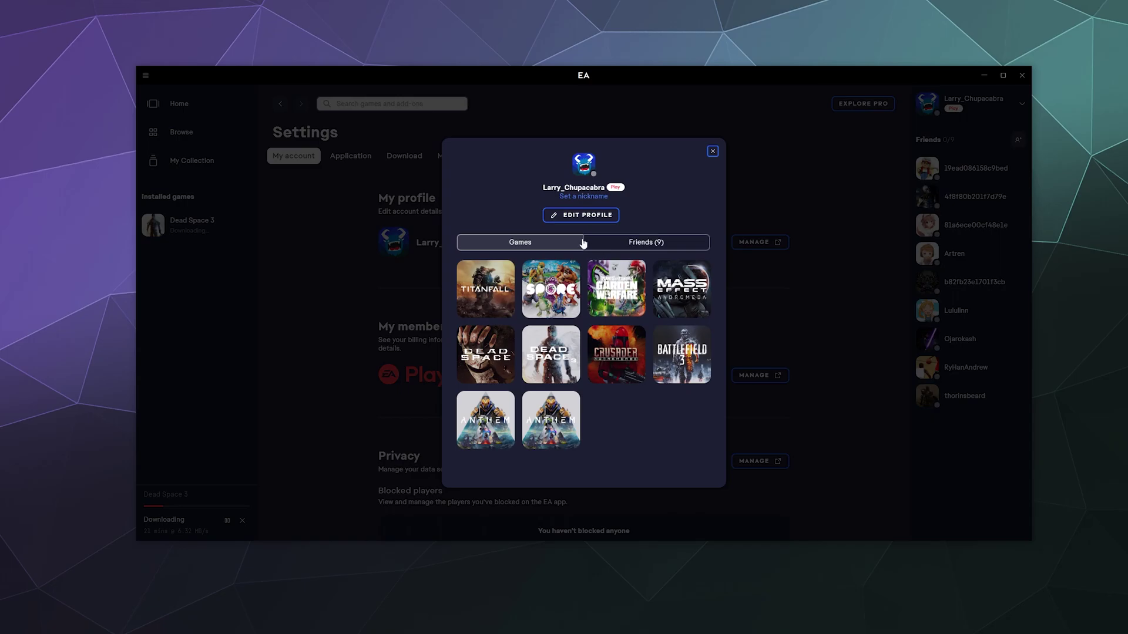
click(652, 243)
scroll(618, 408, down, 3)
scroll(618, 409, up, 3)
click(712, 151)
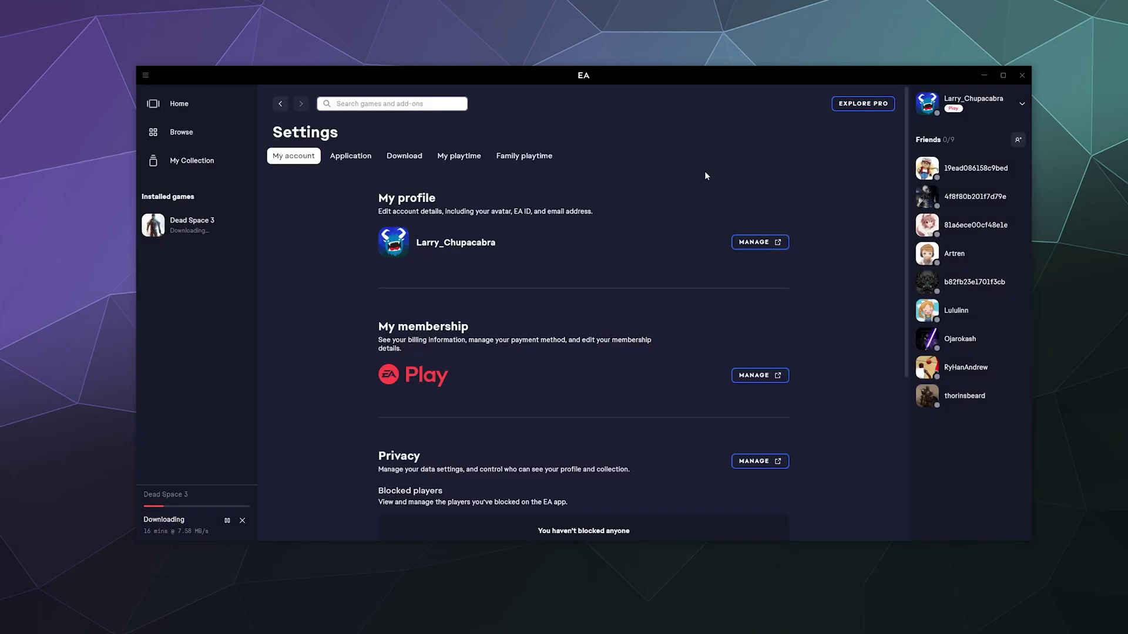
Preview the fourth friend's profile card, open a chat with that friend and close it.
mouse_move(929, 258)
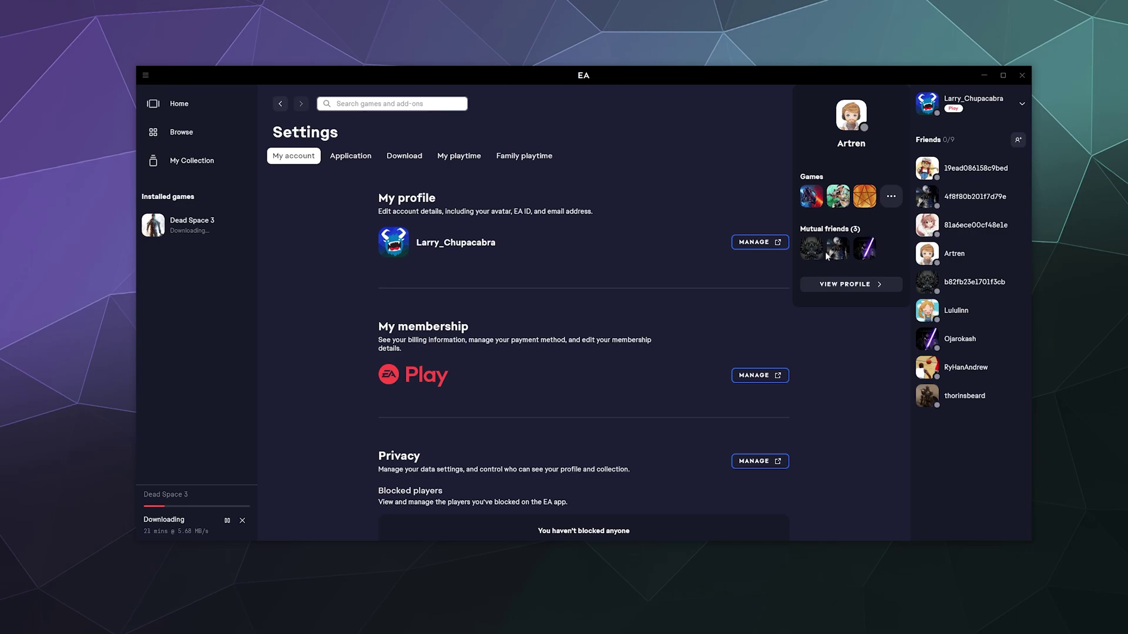
click(974, 255)
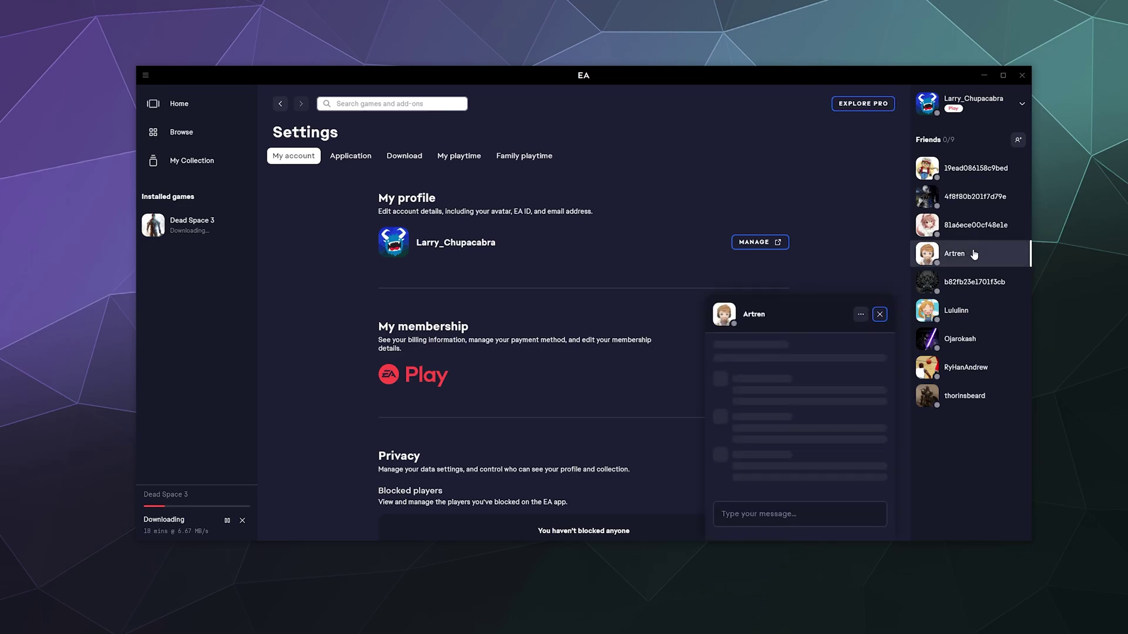
click(879, 315)
Open the fourth friend's full profile and browse its friends list, previewing the mutual friends.
mouse_move(992, 252)
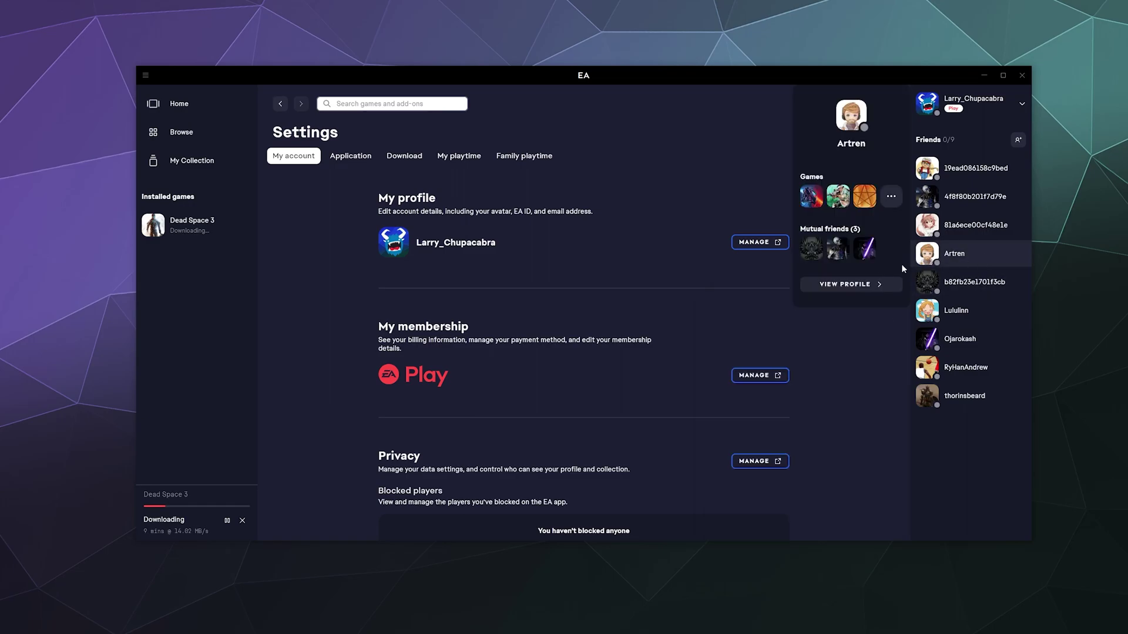
click(846, 284)
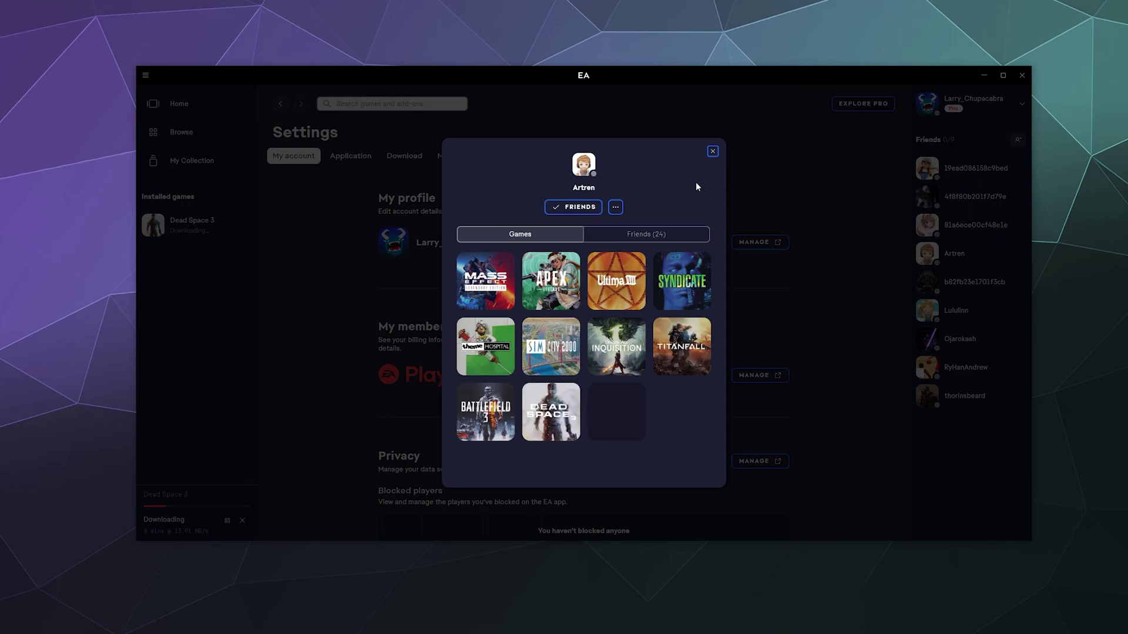
click(659, 236)
scroll(609, 309, down, 5)
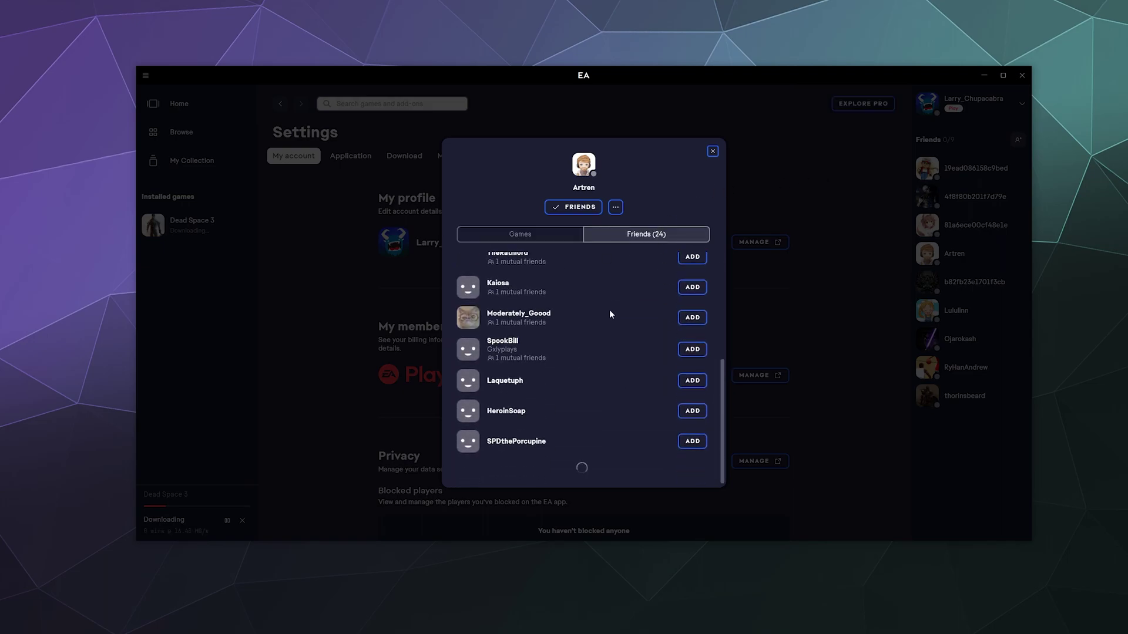
scroll(608, 309, up, 5)
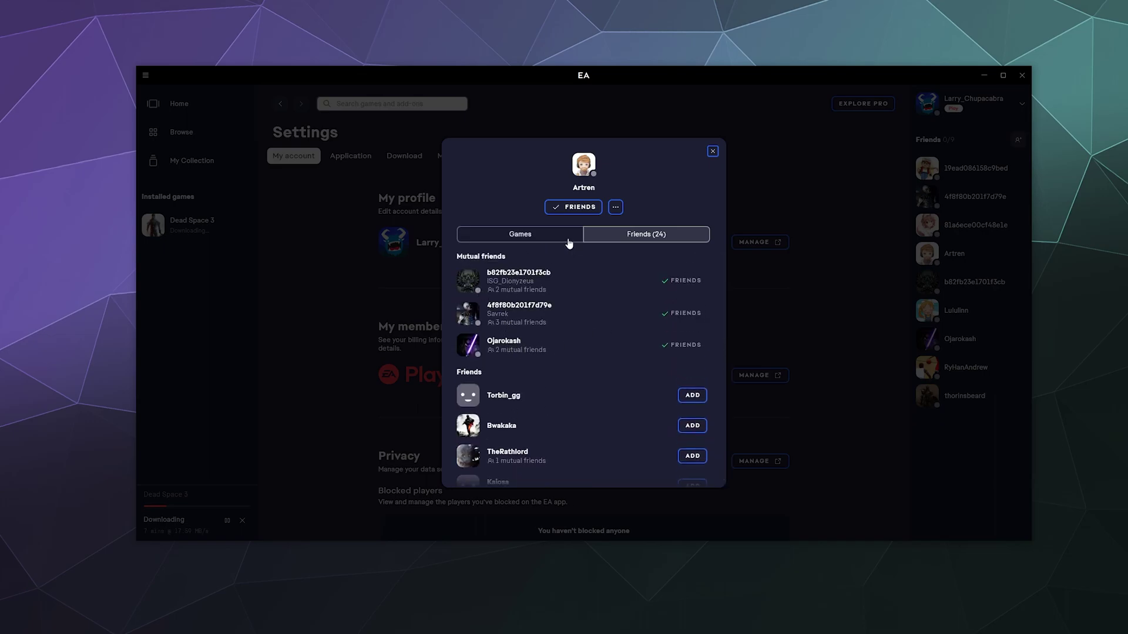
mouse_move(513, 279)
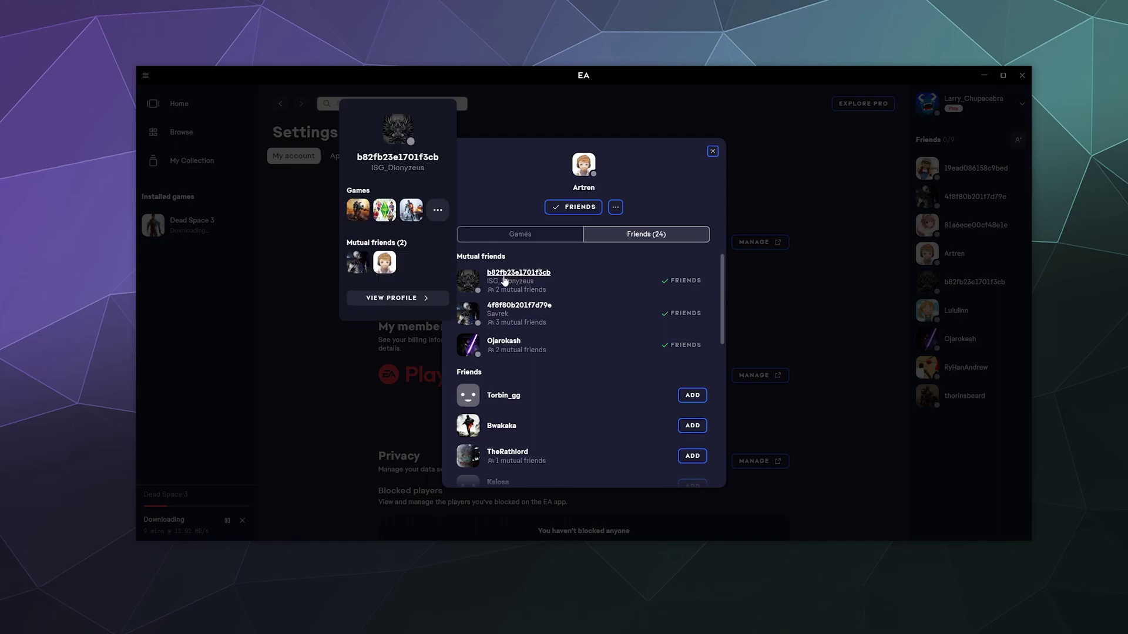
mouse_move(532, 308)
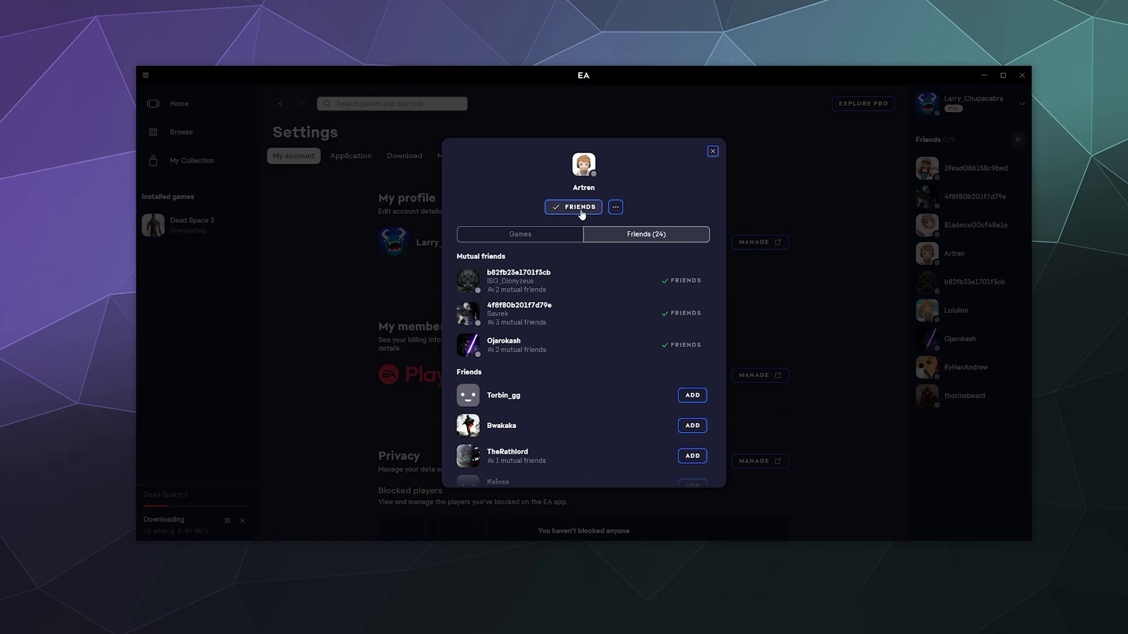
Check the friendship, Block and Report options on the friend's profile without applying any.
click(555, 215)
click(649, 202)
click(616, 208)
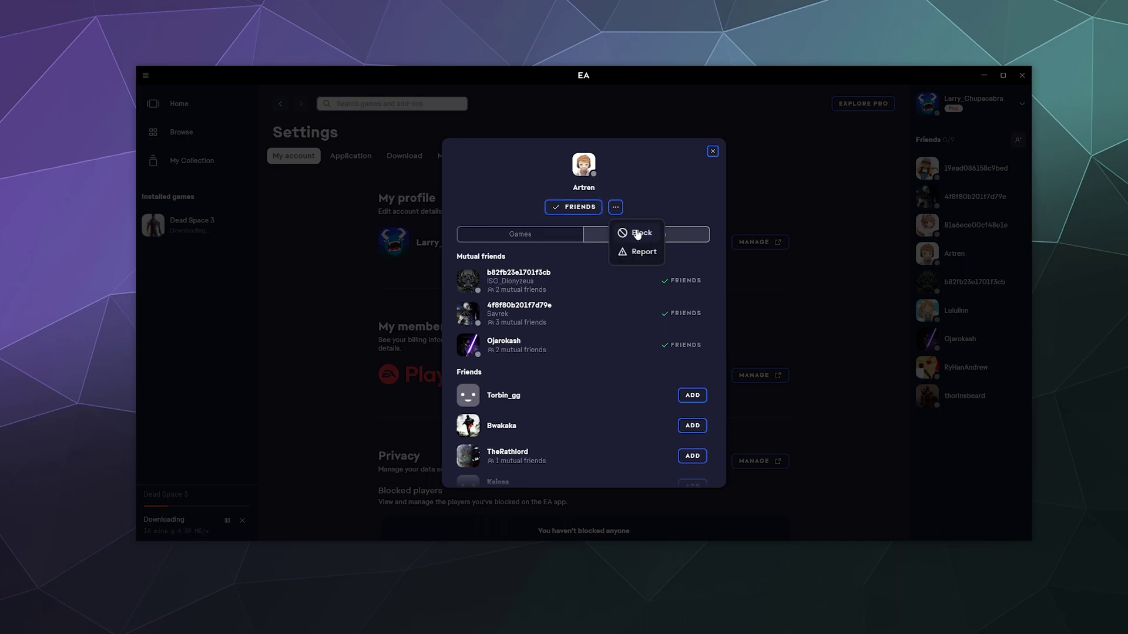
click(580, 260)
View the friend's games, look through the whole friends list again and close the profile.
click(555, 238)
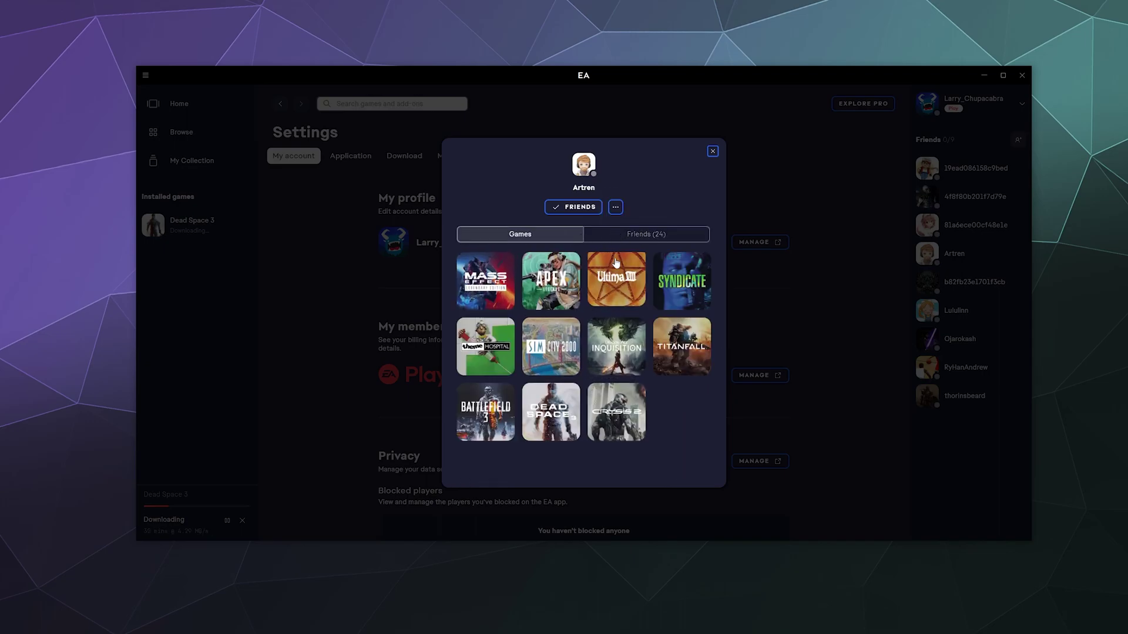
click(617, 237)
scroll(596, 324, down, 5)
scroll(606, 318, down, 4)
scroll(606, 318, up, 5)
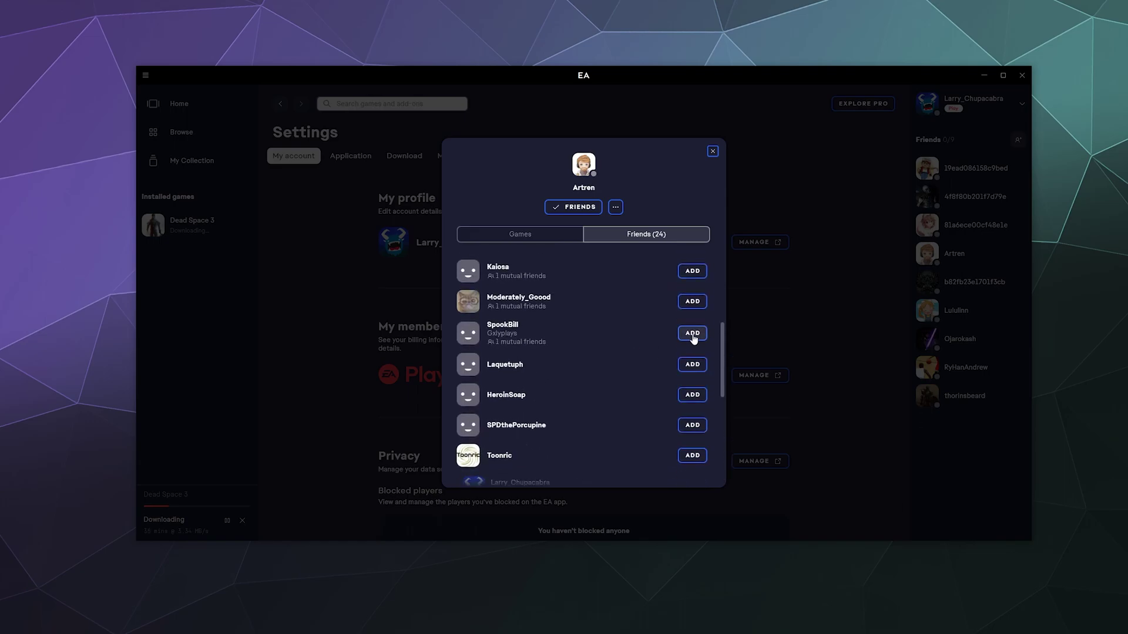
scroll(588, 309, up, 3)
scroll(587, 310, up, 2)
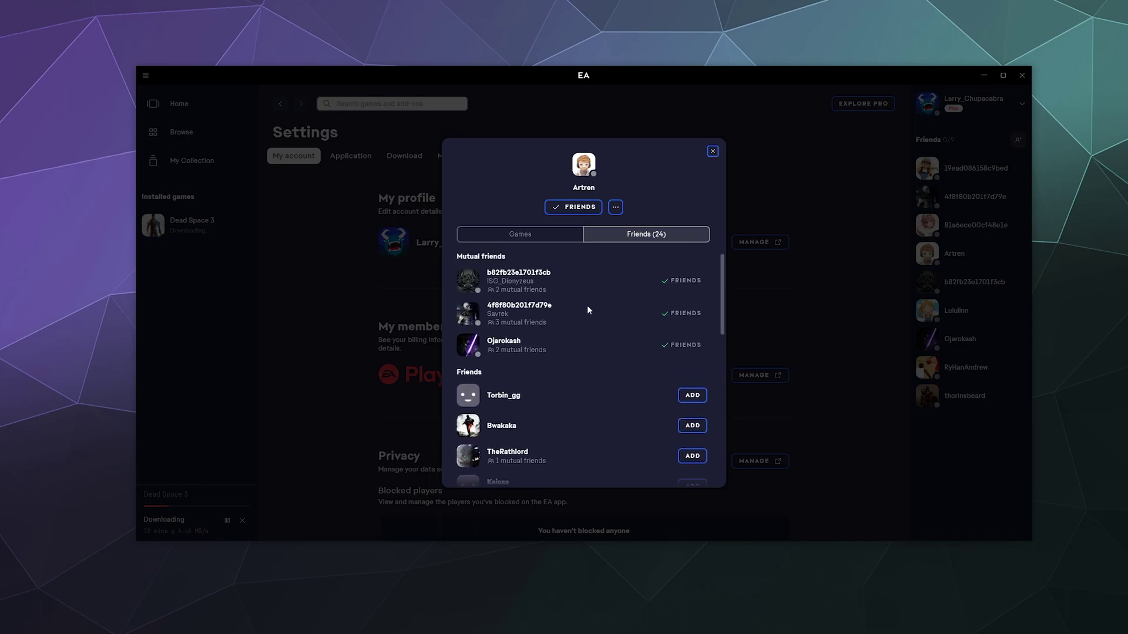
click(712, 152)
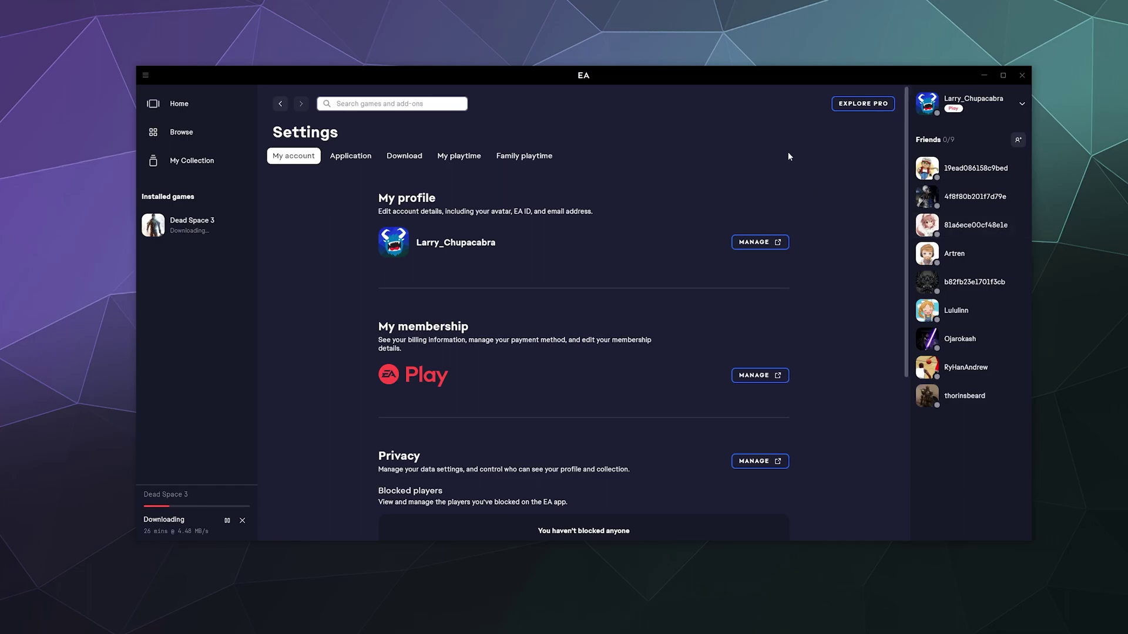
Review the options for finding new friends and importing them from Steam, Xbox or PlayStation, and close the friend discovery dialog.
click(1017, 140)
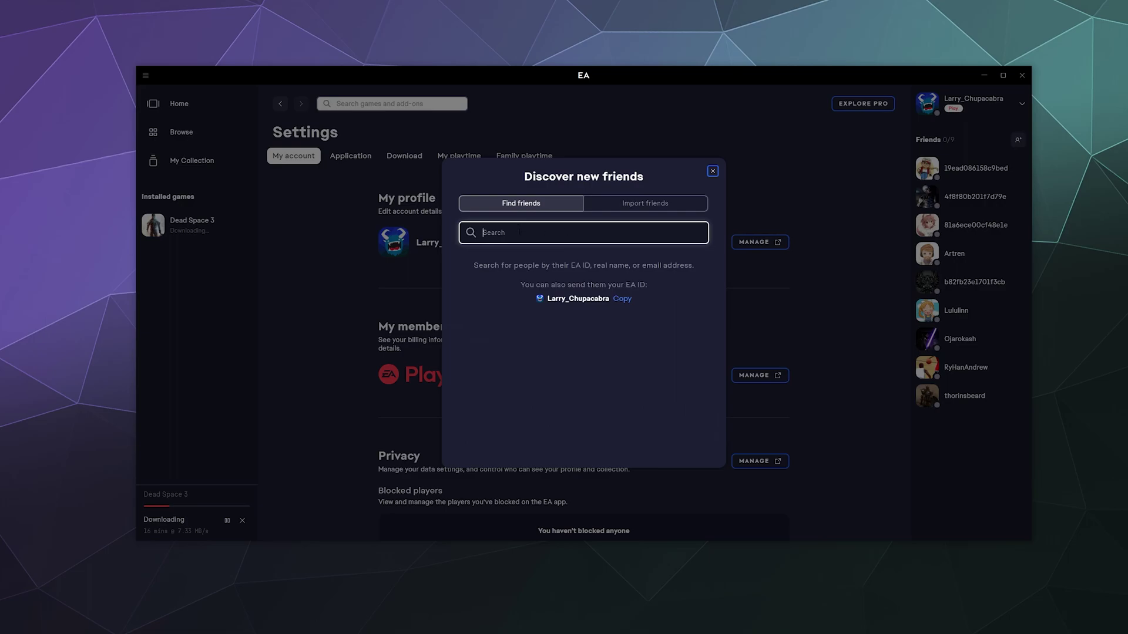
click(645, 203)
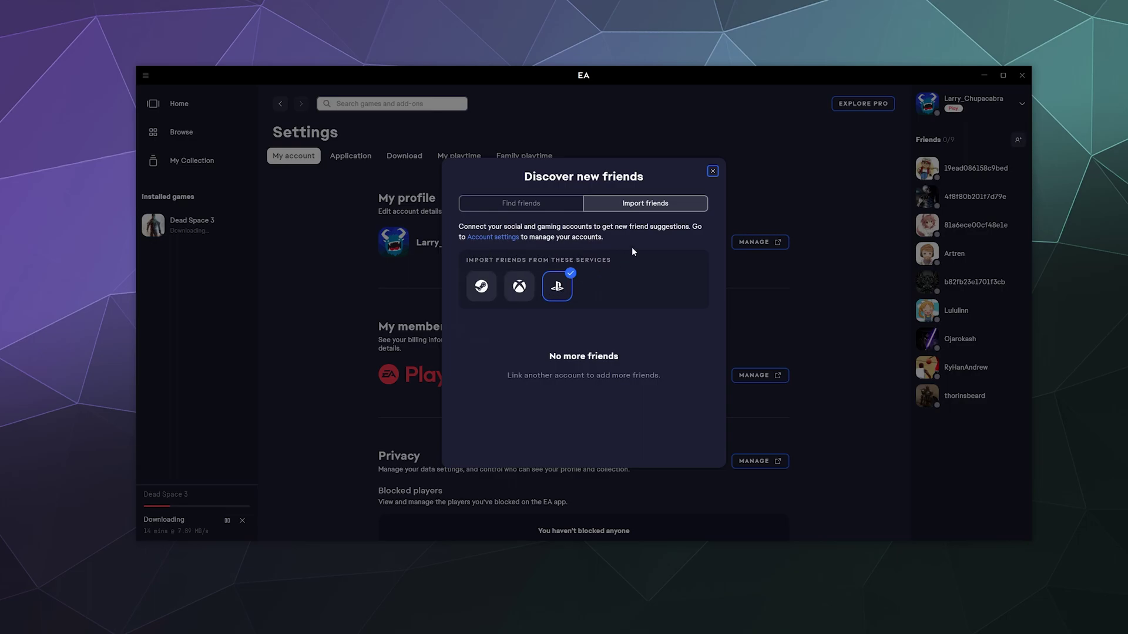
click(712, 171)
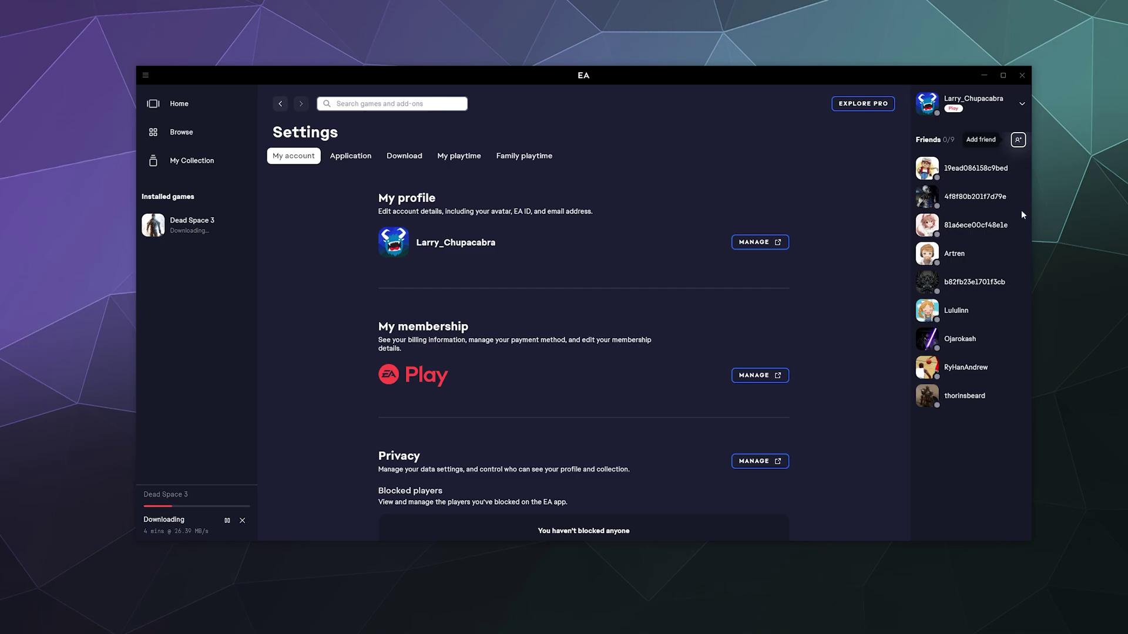
click(1016, 143)
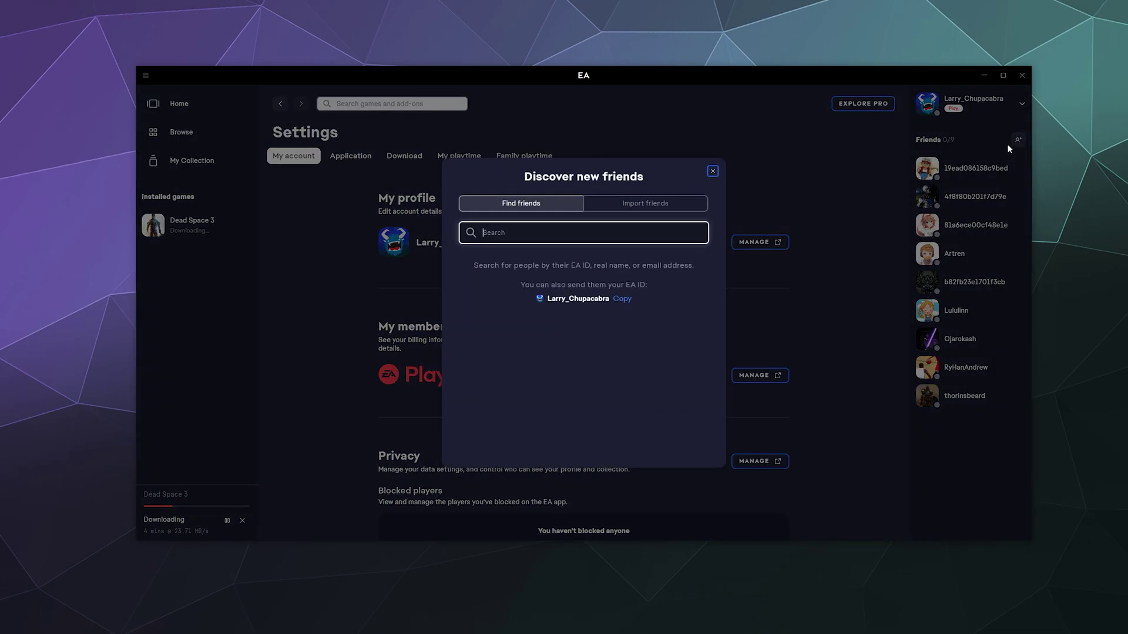
click(647, 204)
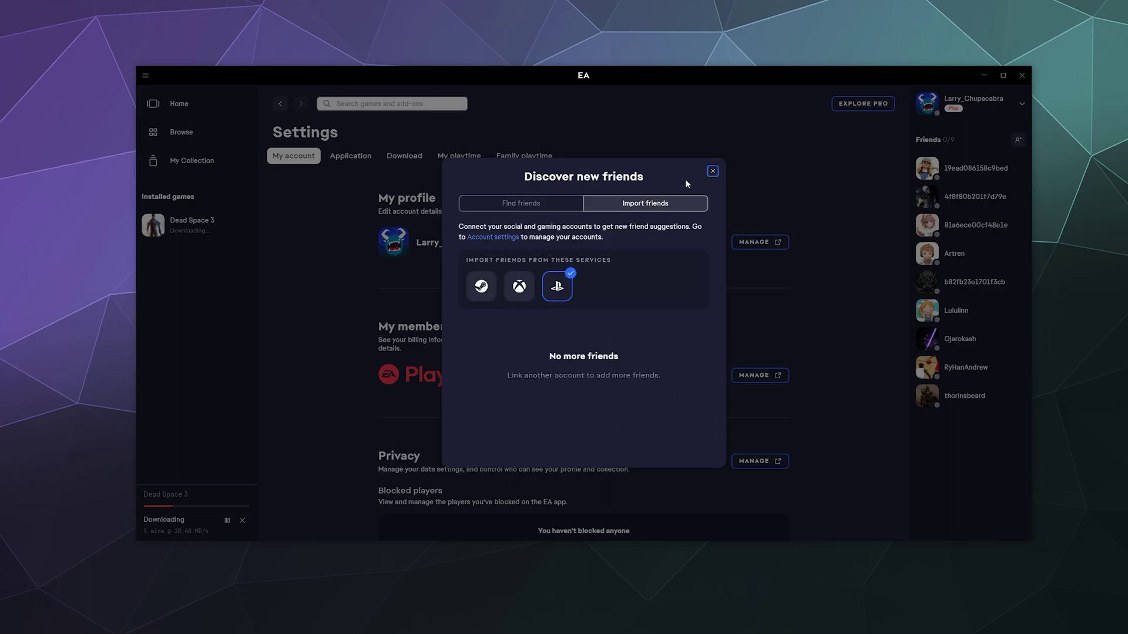
key(Left)
click(713, 171)
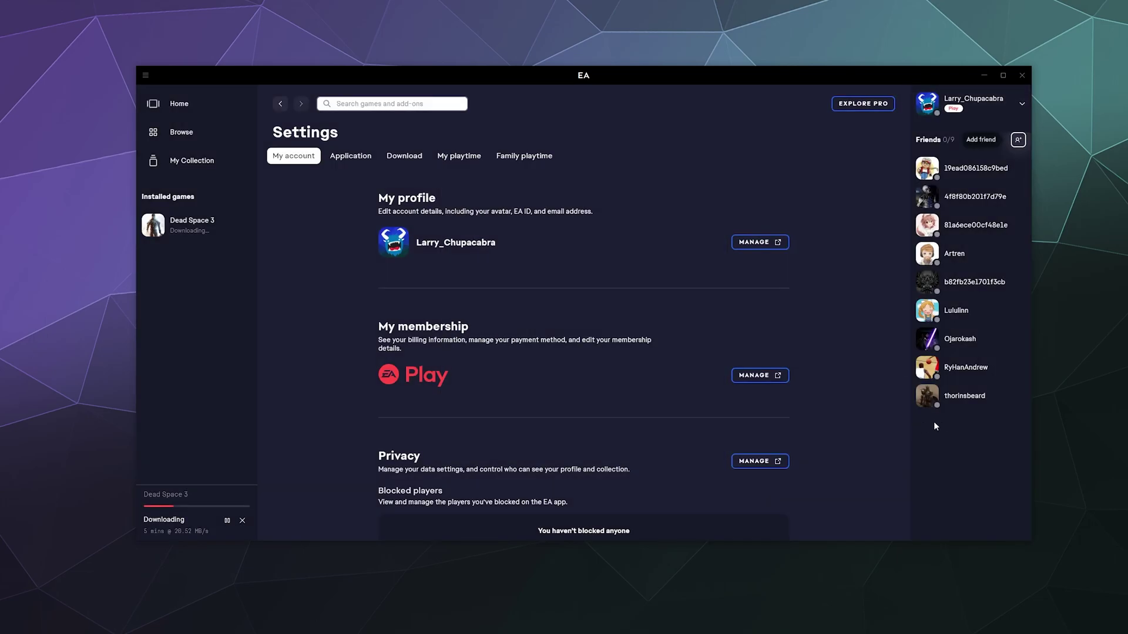
Look through the app's main commands, including the View options, without choosing any.
click(146, 75)
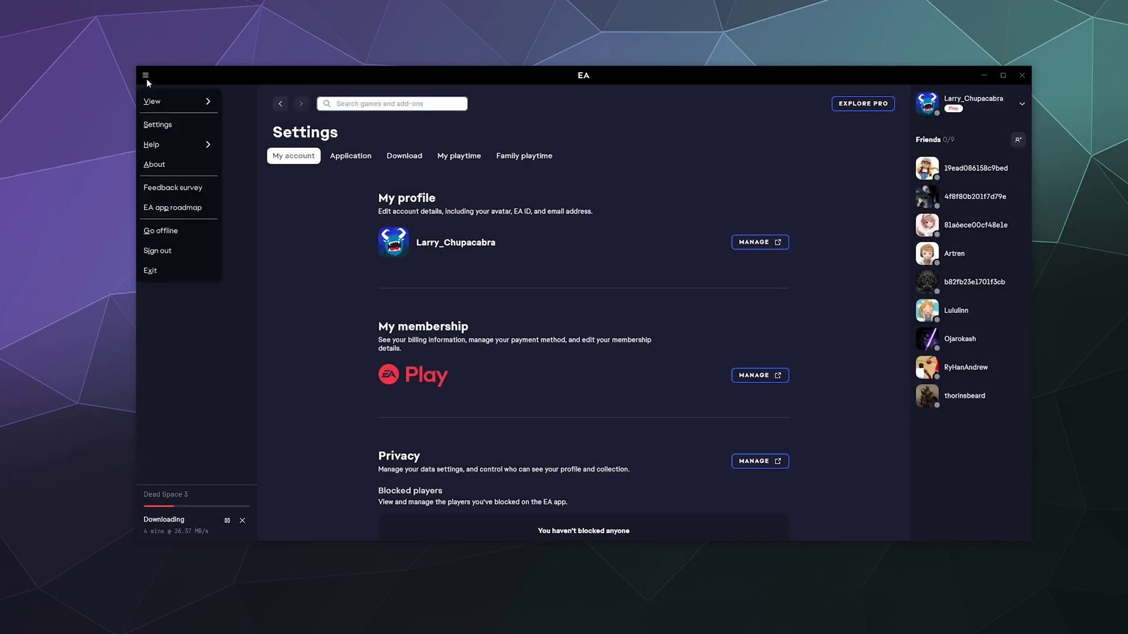
mouse_move(165, 104)
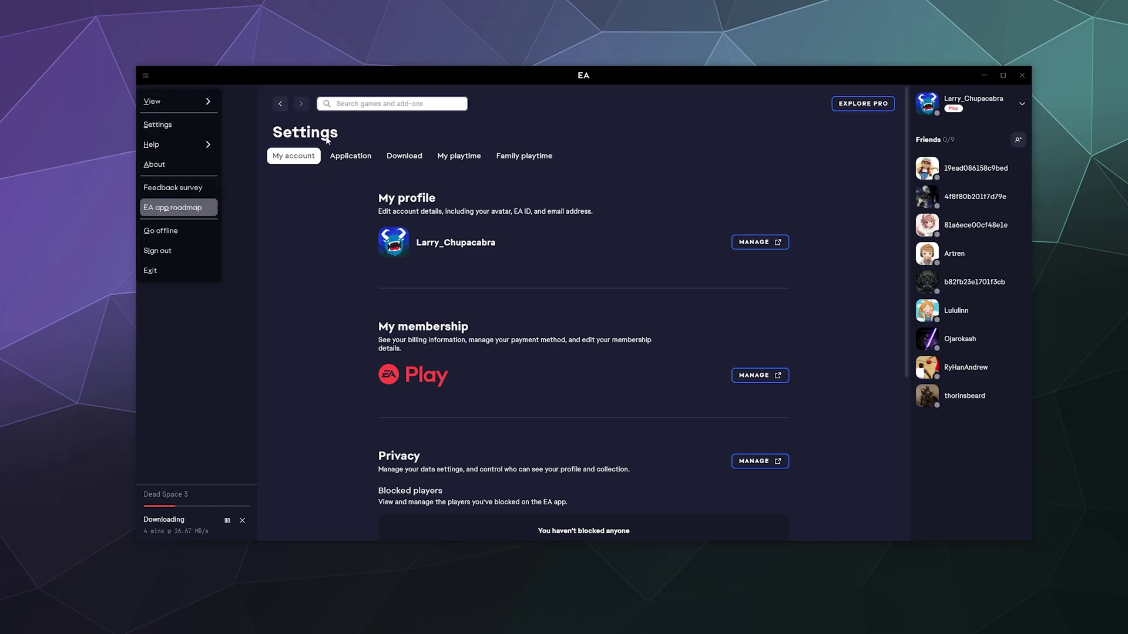
click(146, 76)
click(146, 76)
mouse_move(168, 98)
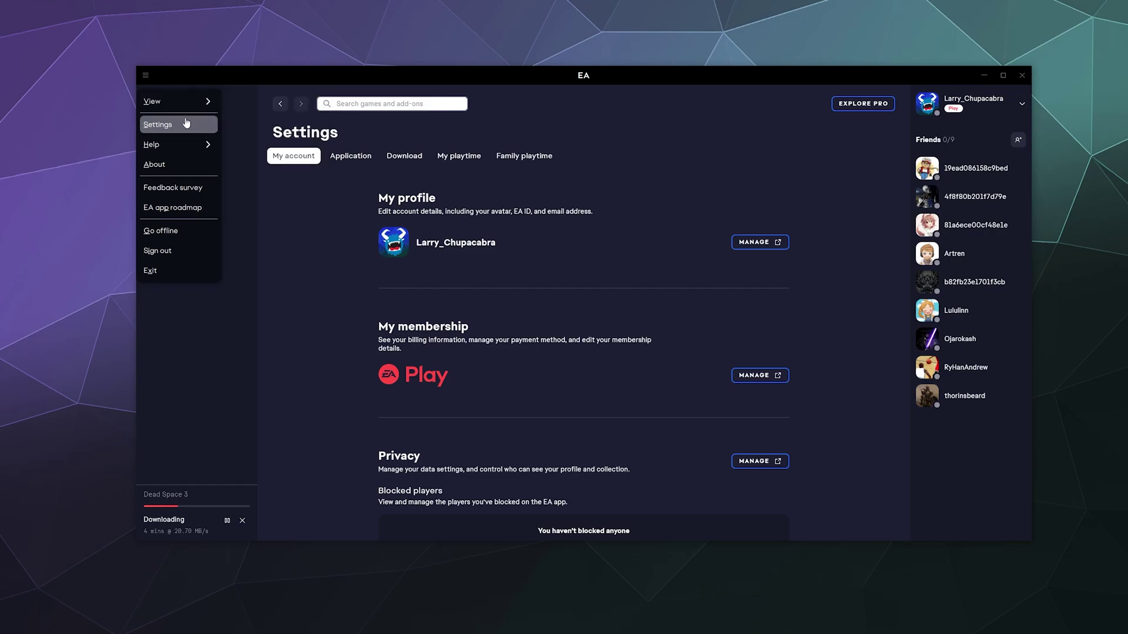
Review the Help options, and open and close the About information with the app version and legal links.
mouse_move(182, 151)
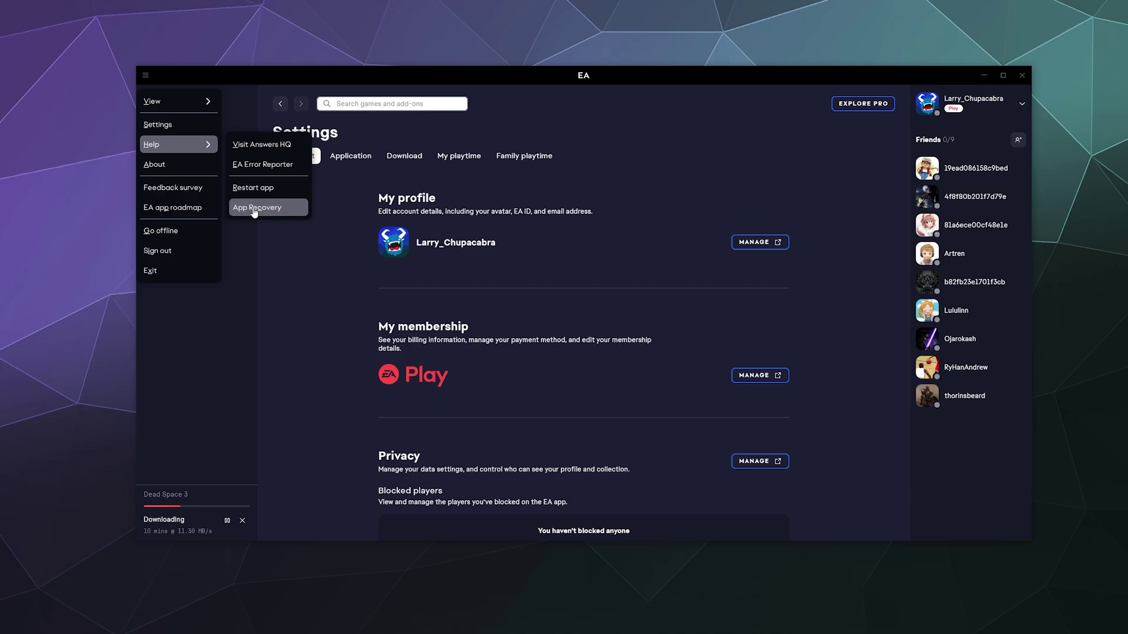
click(191, 167)
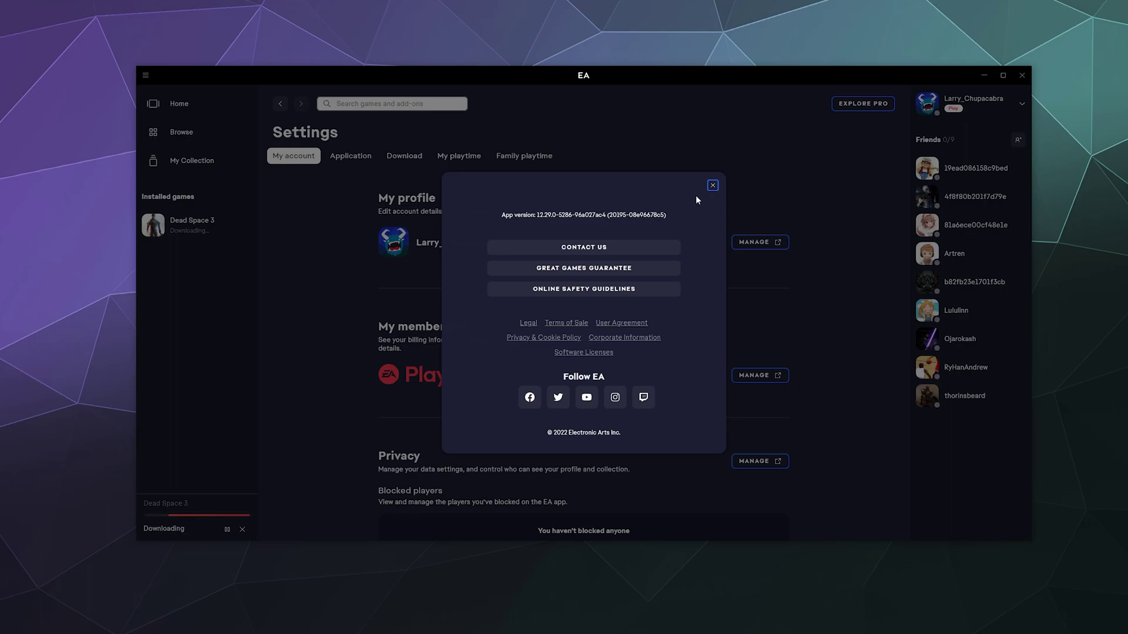
click(709, 186)
Check the Help options once more without choosing any and return to the Home page.
click(147, 75)
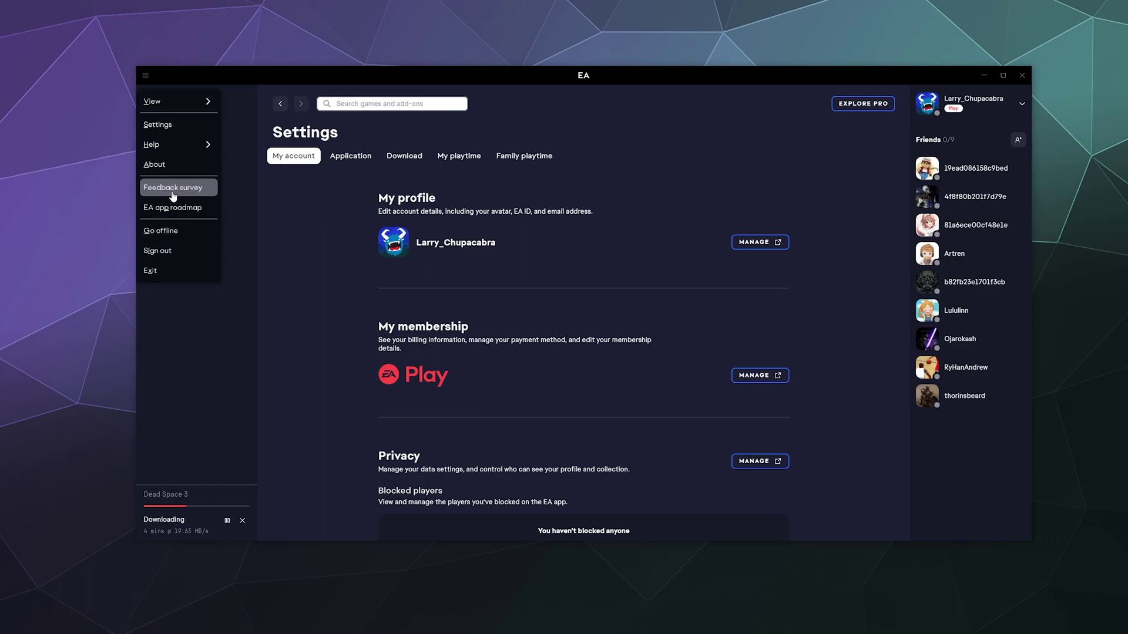
mouse_move(175, 147)
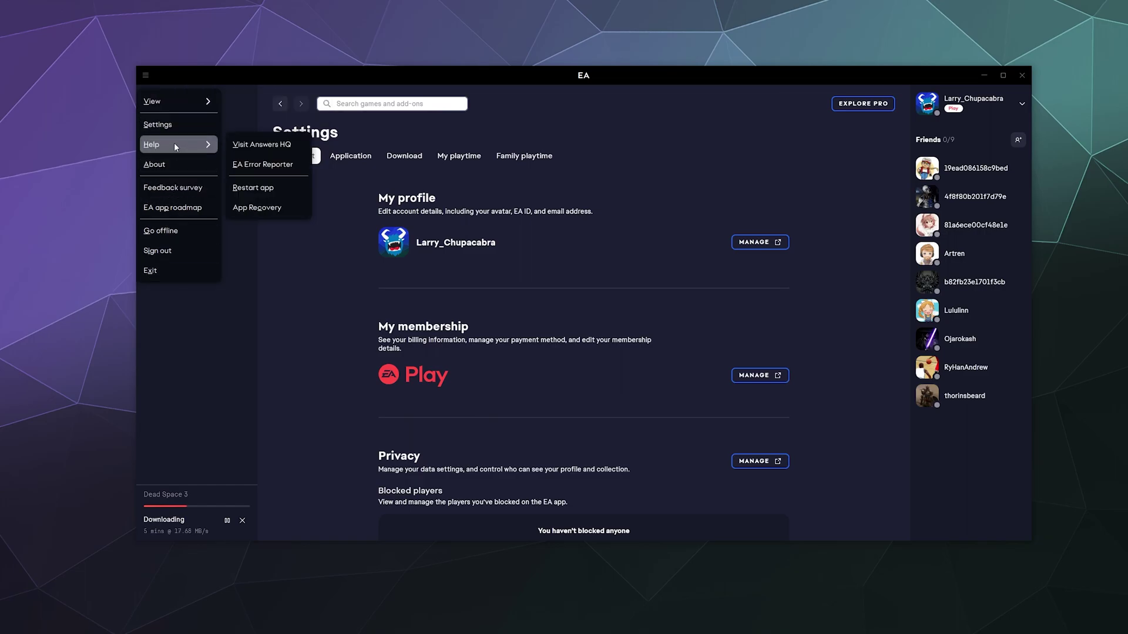
click(197, 386)
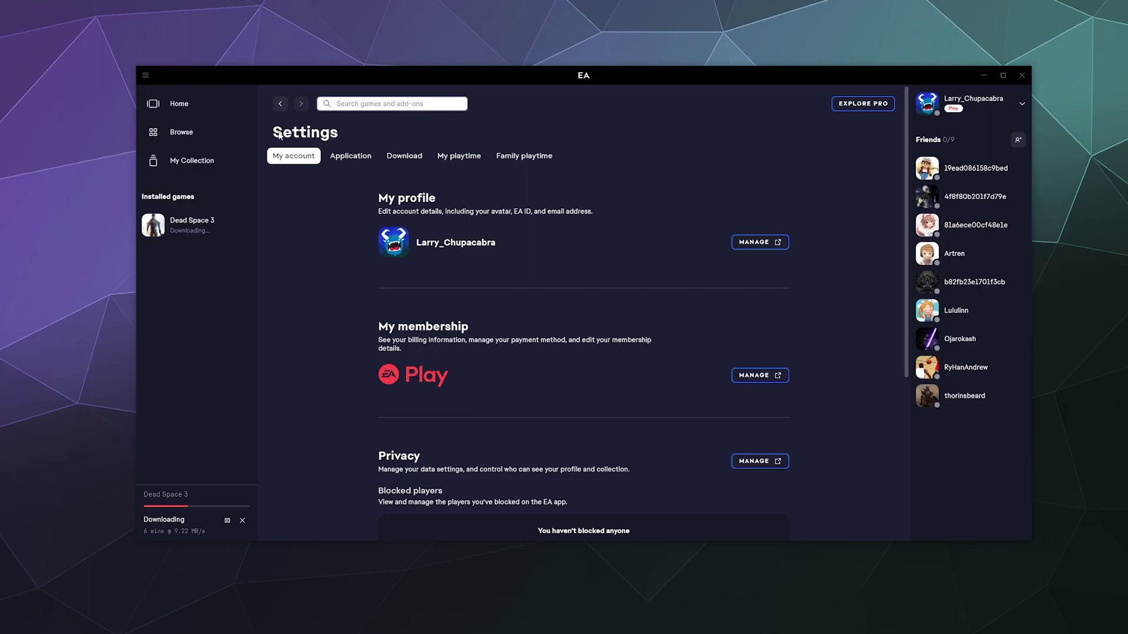
click(208, 105)
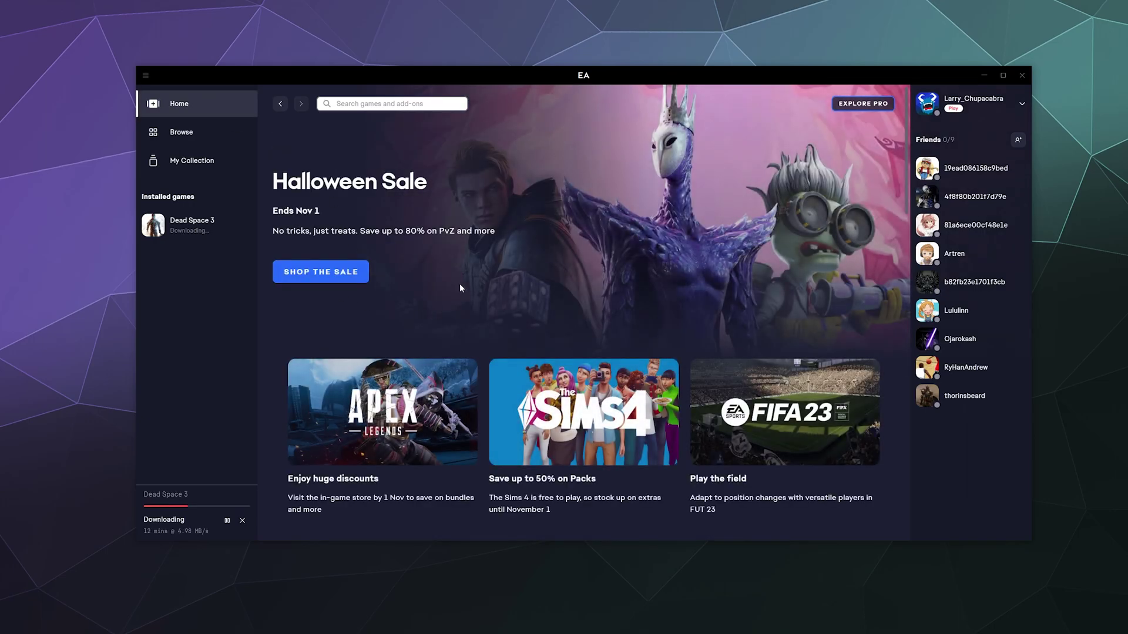